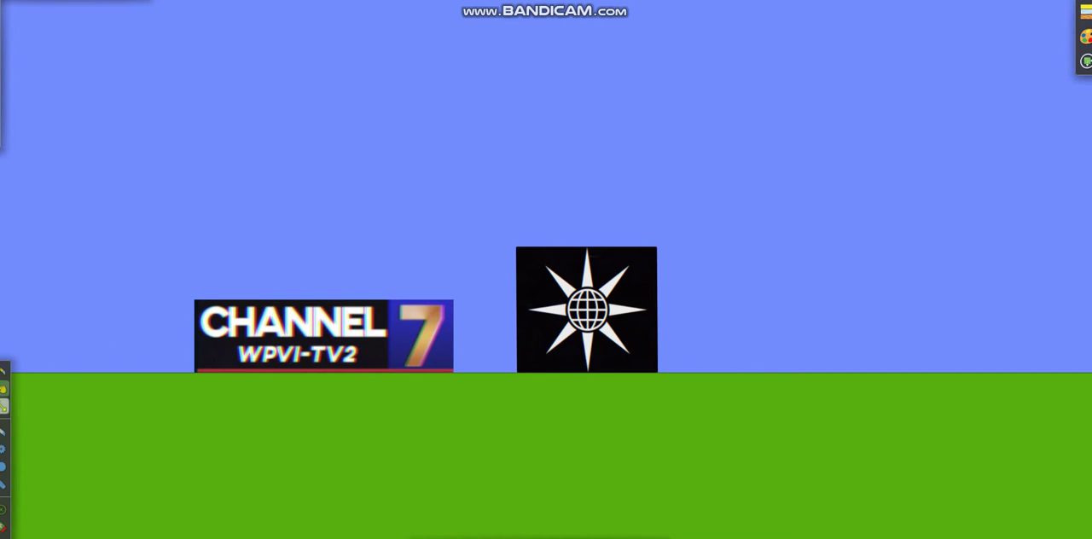
# Nudge the Channel 7 and star-and-globe blocks, then draw a large circle to their right.
pyautogui.click(4, 388)
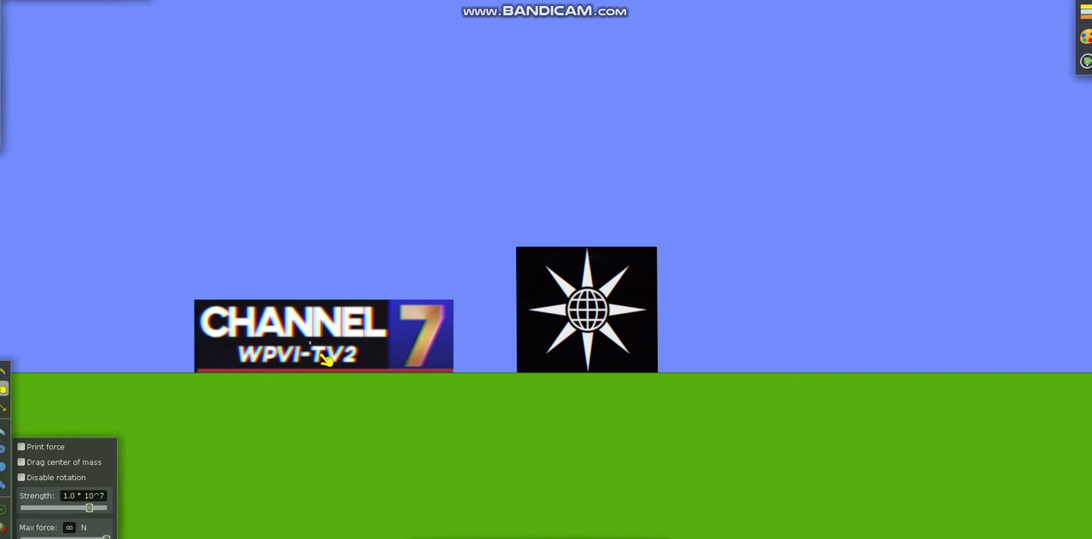
pyautogui.moveTo(327, 359); pyautogui.dragTo(307, 372)
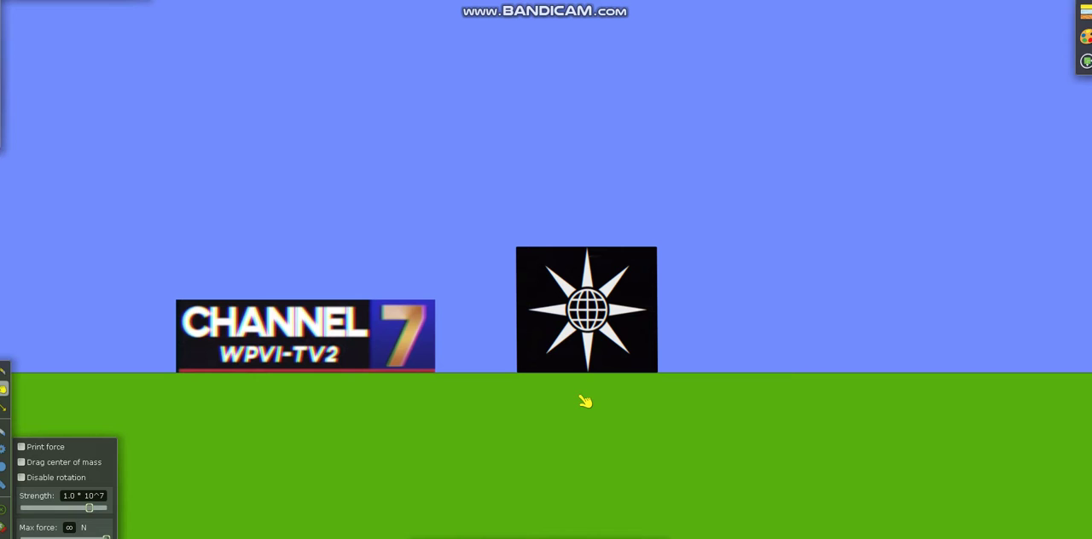
pyautogui.moveTo(585, 385)
pyautogui.mouseDown()
pyautogui.moveTo(597, 376)
pyautogui.moveTo(588, 371)
pyautogui.mouseUp()
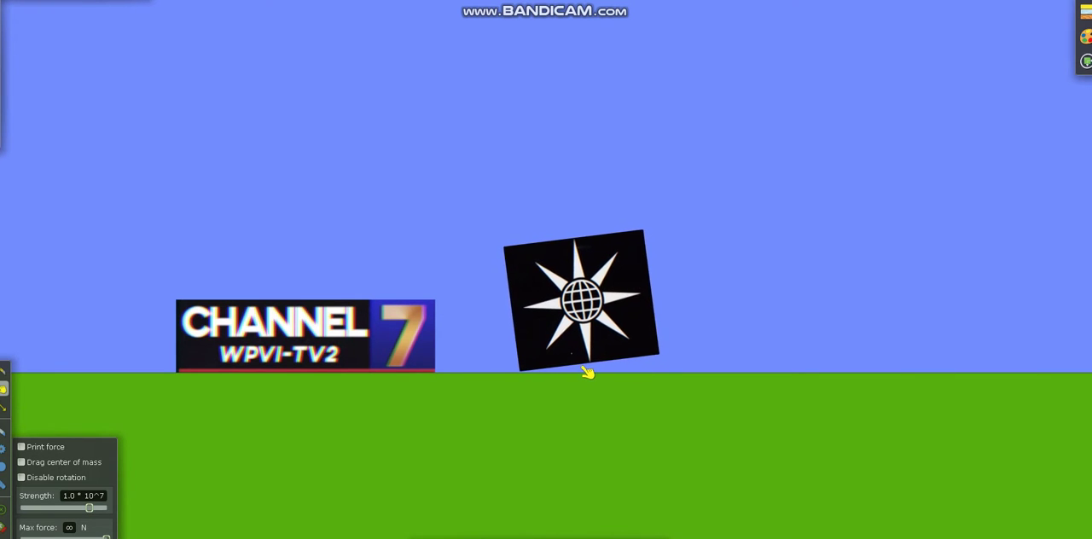
pyautogui.moveTo(861, 261)
pyautogui.mouseDown()
pyautogui.moveTo(631, 254)
pyautogui.moveTo(470, 279)
pyautogui.mouseUp()
pyautogui.moveTo(484, 128); pyautogui.dragTo(689, 256)
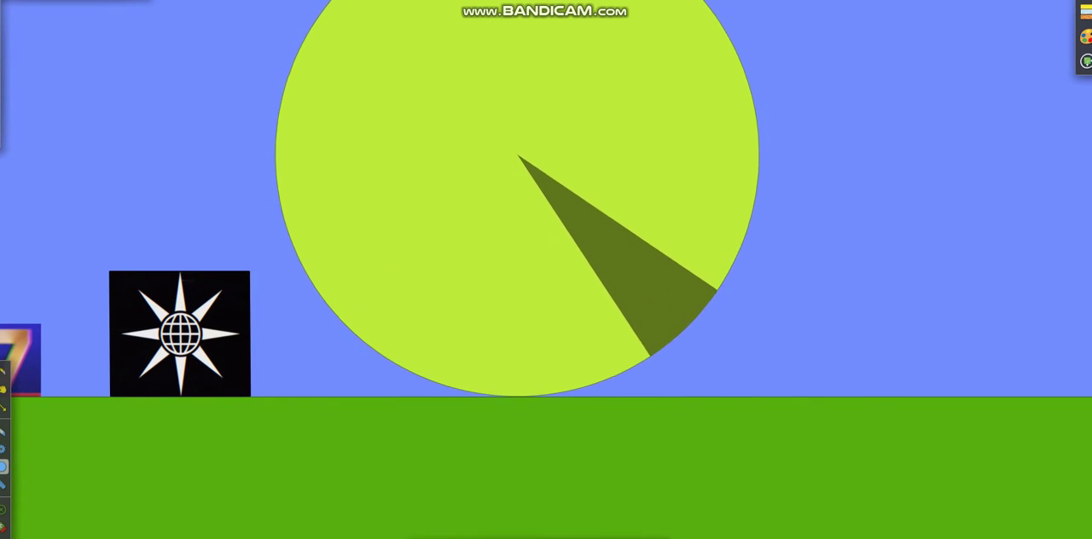
# Run the simulation and tilt the SEDITIO TERRA circle by pulling on it.
pyautogui.press('d')
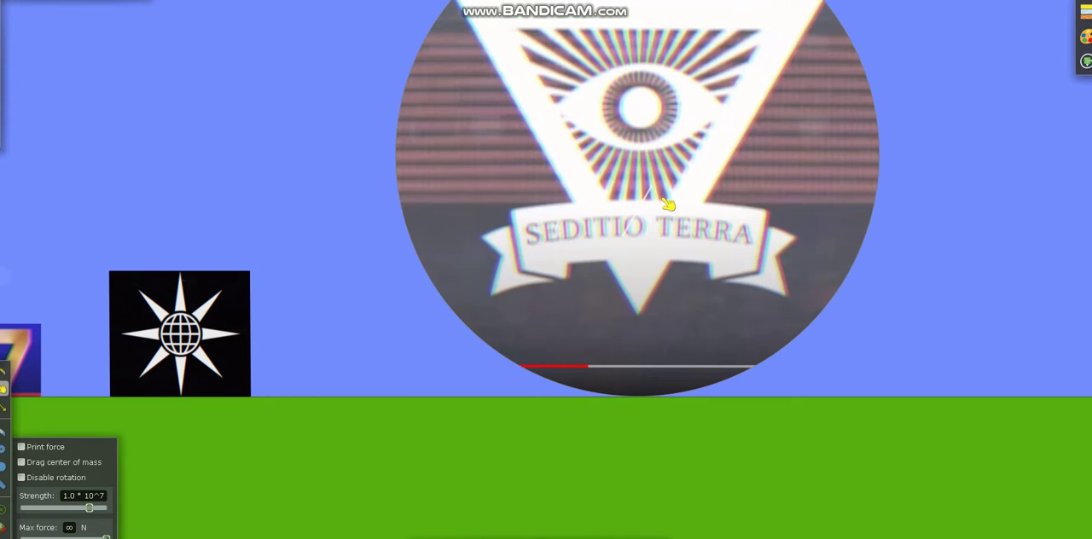
pyautogui.moveTo(652, 348)
pyautogui.mouseDown()
pyautogui.moveTo(642, 396)
pyautogui.moveTo(612, 303)
pyautogui.moveTo(603, 370)
pyautogui.moveTo(616, 389)
pyautogui.moveTo(499, 381)
pyautogui.mouseUp()
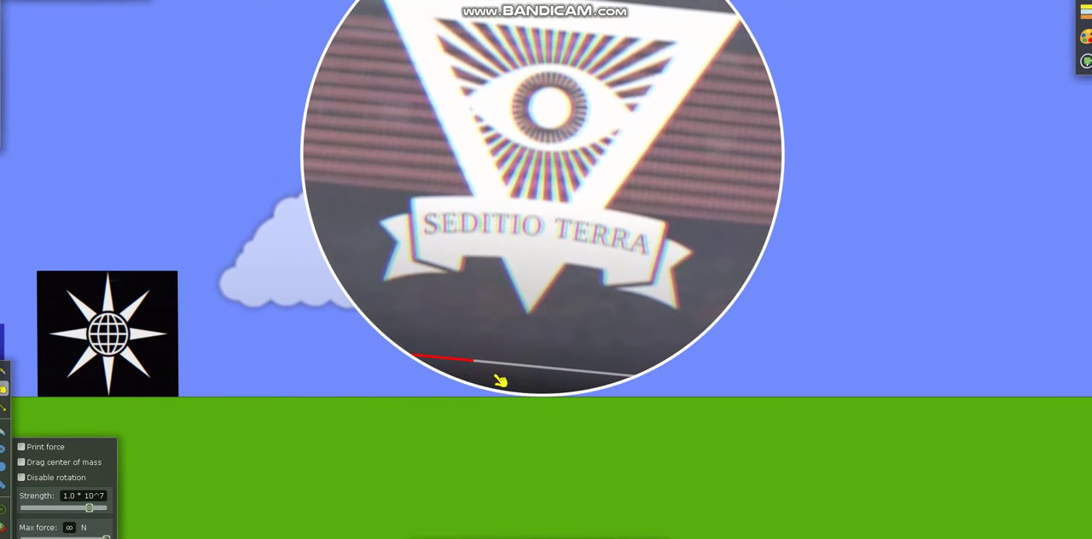
pyautogui.moveTo(303, 366); pyautogui.dragTo(627, 348)
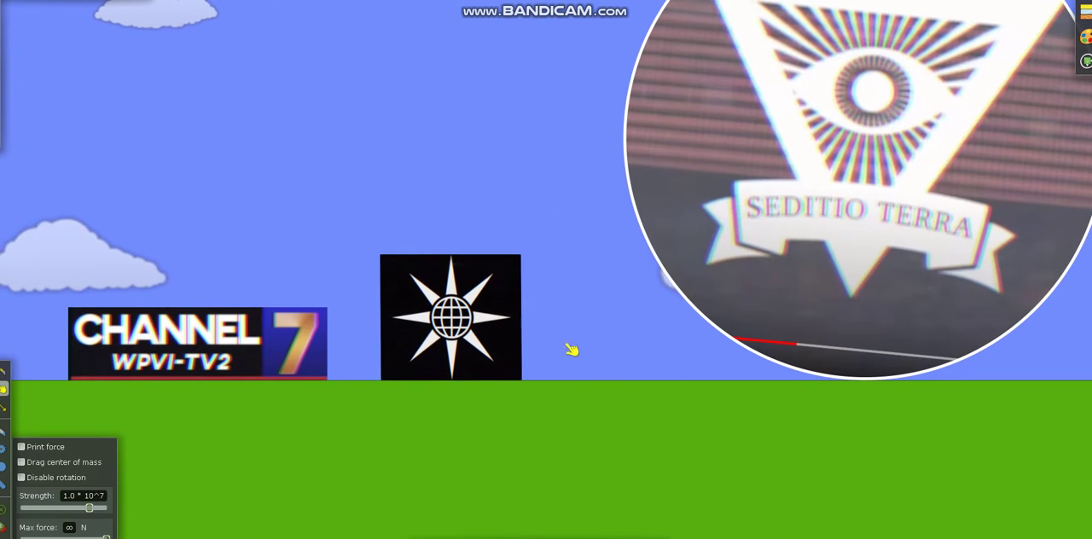
pyautogui.moveTo(567, 351); pyautogui.dragTo(315, 422)
# Spin the host circle upright and move the Channel 7 and star blocks rightward.
pyautogui.moveTo(599, 334); pyautogui.dragTo(887, 307)
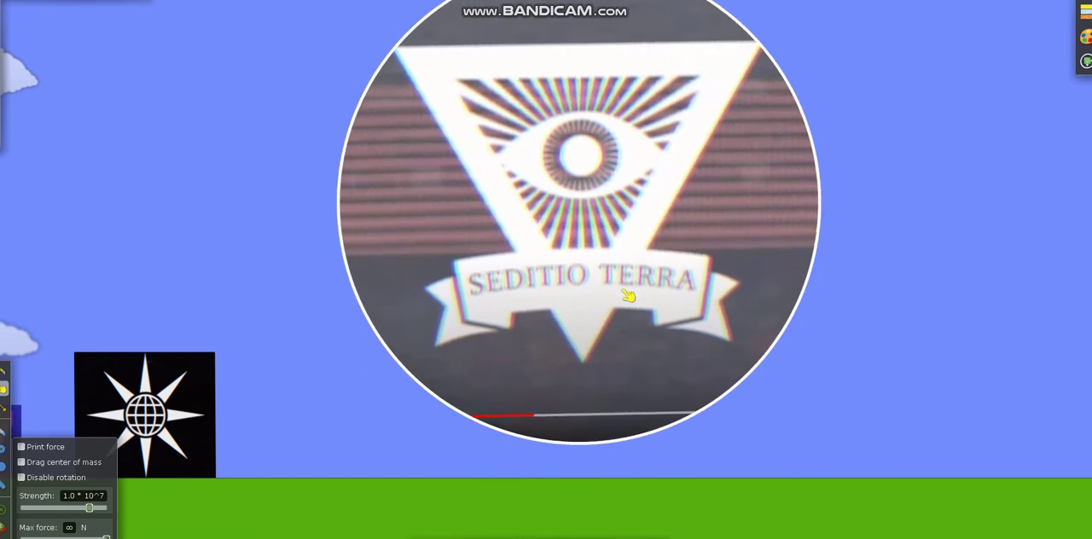
pyautogui.moveTo(602, 306)
pyautogui.mouseDown()
pyautogui.moveTo(602, 255)
pyautogui.moveTo(316, 222)
pyautogui.moveTo(494, 273)
pyautogui.moveTo(539, 384)
pyautogui.mouseUp()
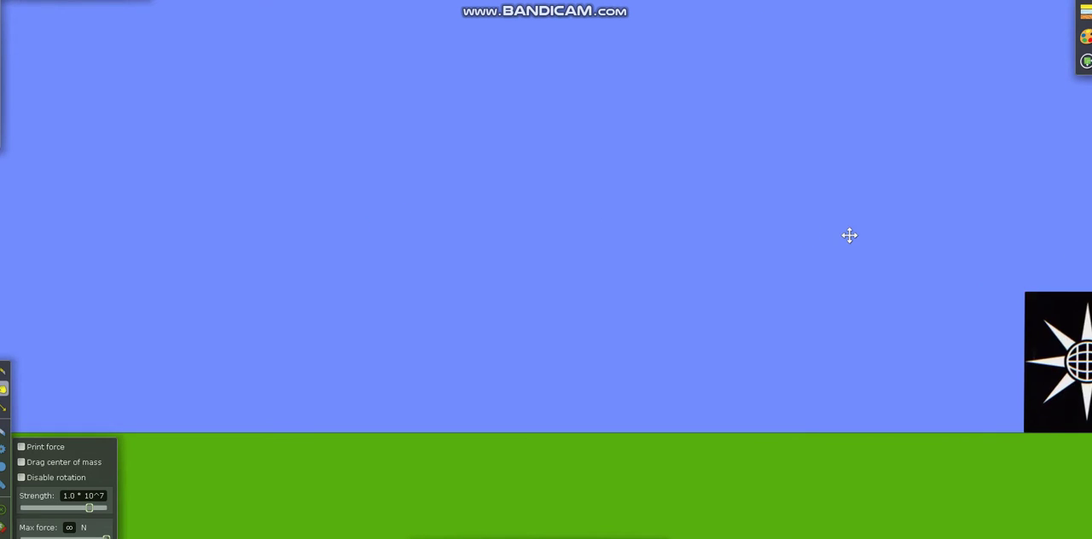
pyautogui.moveTo(849, 234)
pyautogui.mouseDown()
pyautogui.moveTo(503, 269)
pyautogui.moveTo(857, 294)
pyautogui.mouseUp()
pyautogui.moveTo(376, 376)
pyautogui.mouseDown()
pyautogui.moveTo(704, 358)
pyautogui.moveTo(388, 326)
pyautogui.mouseUp()
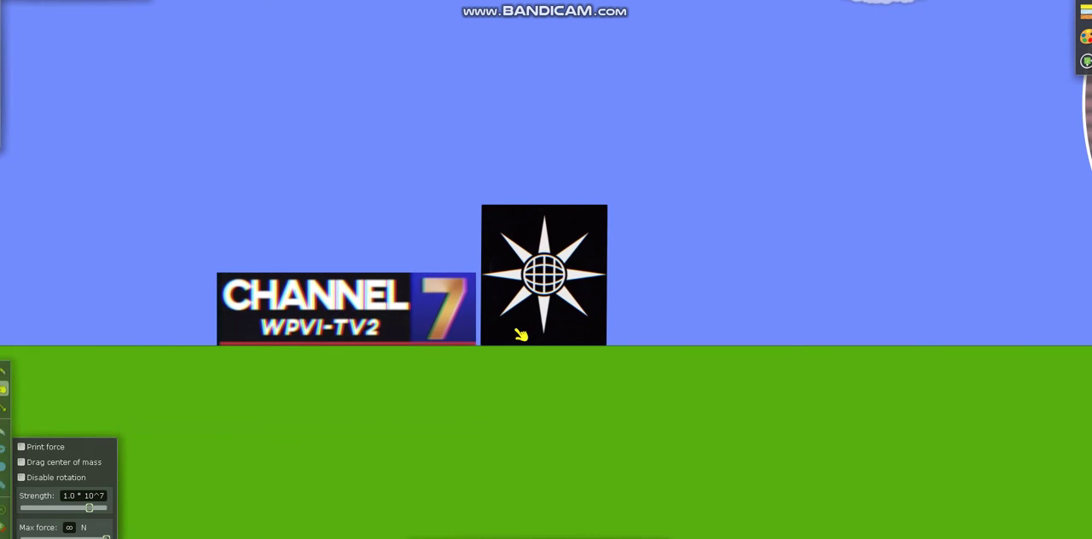
pyautogui.moveTo(520, 334)
pyautogui.mouseDown()
pyautogui.moveTo(618, 369)
pyautogui.moveTo(615, 354)
pyautogui.mouseUp()
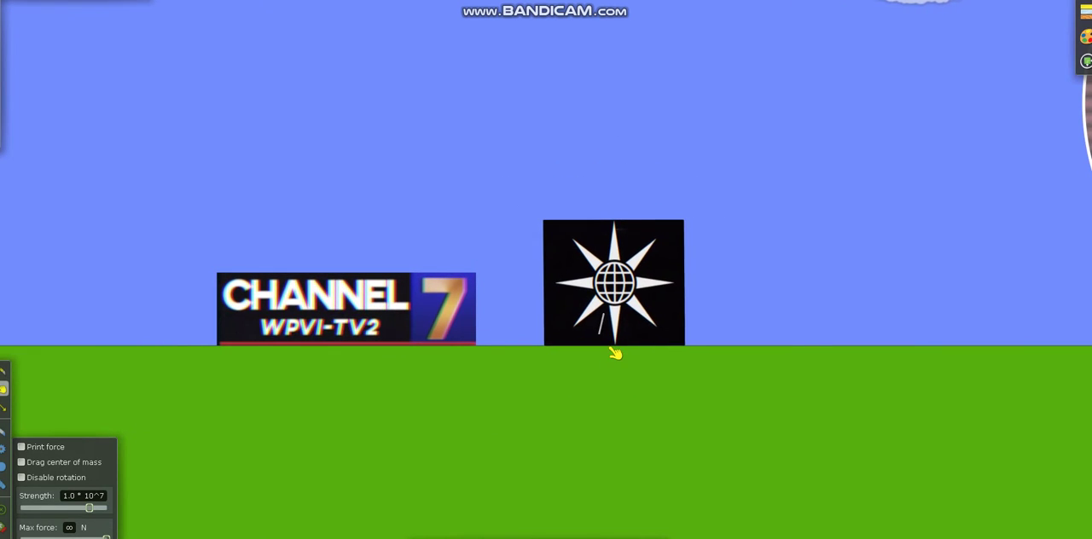
pyautogui.scroll(-3, 775, 286)
pyautogui.moveTo(439, 324); pyautogui.dragTo(471, 365)
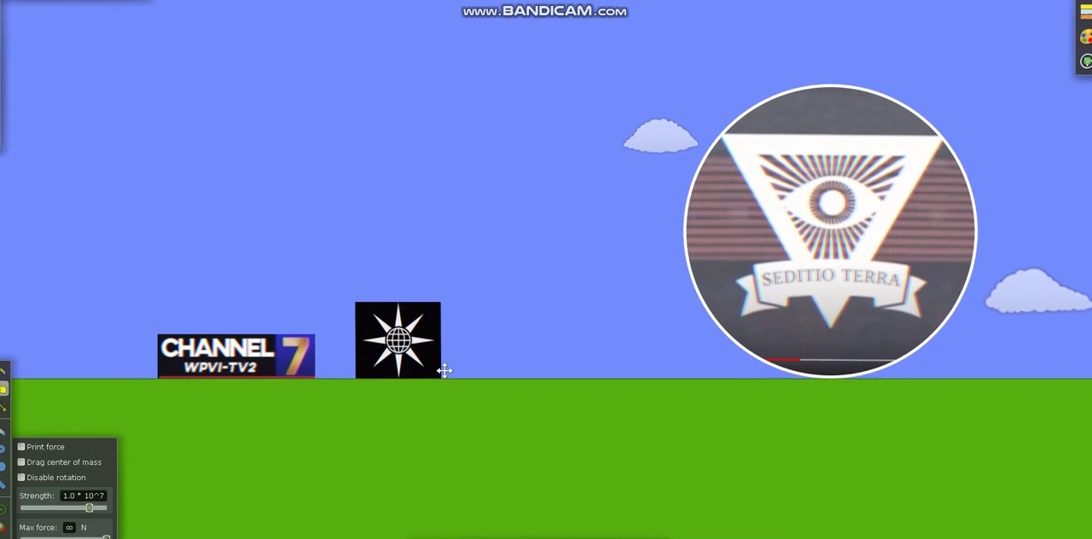
pyautogui.scroll(-1, 472, 365)
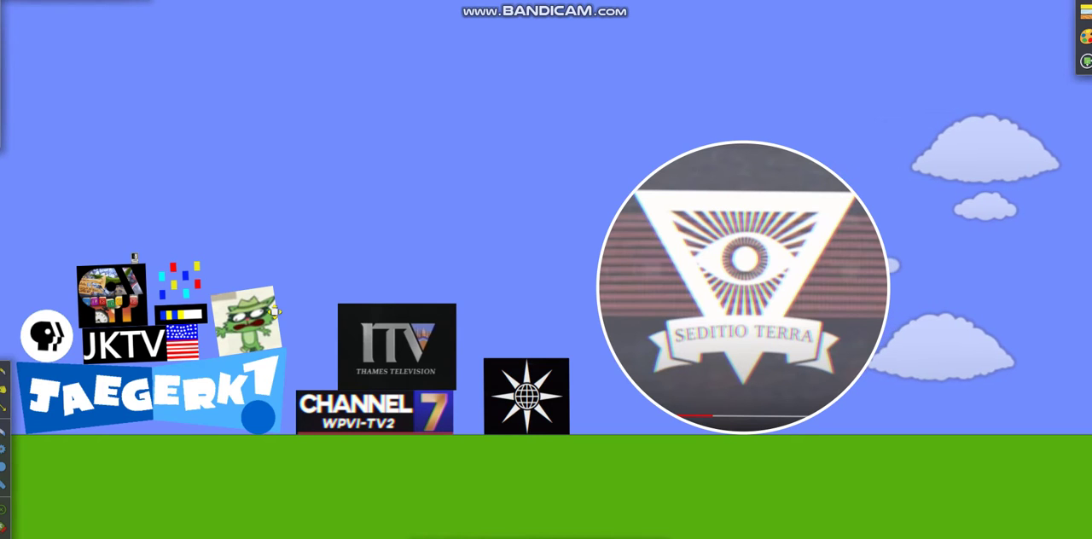
# Select the Drag tool beside the new JAEGERK7, JKTV, PBS and ITV logo cluster.
pyautogui.click(7, 403)
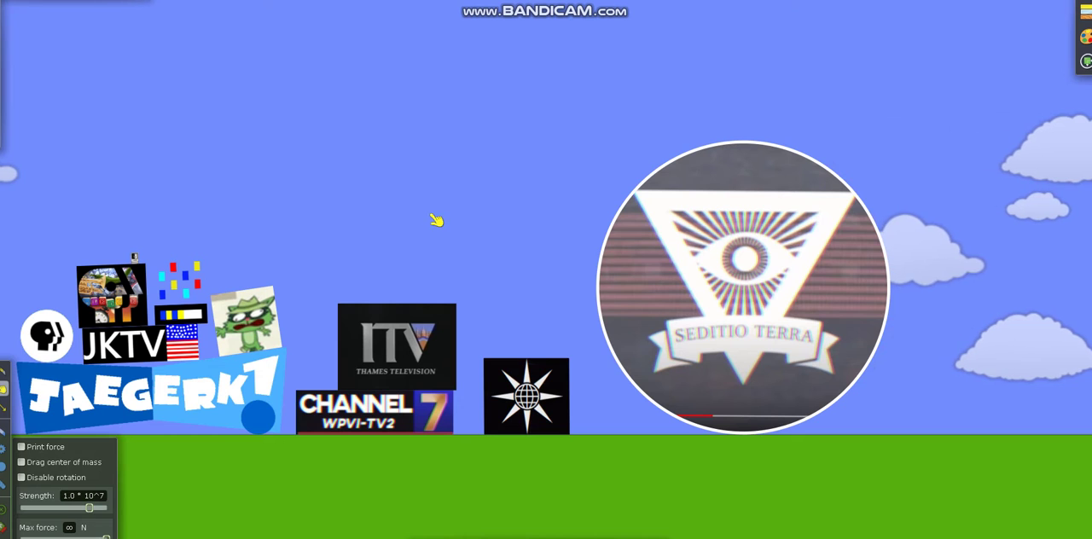
pyautogui.scroll(5, 266, 199)
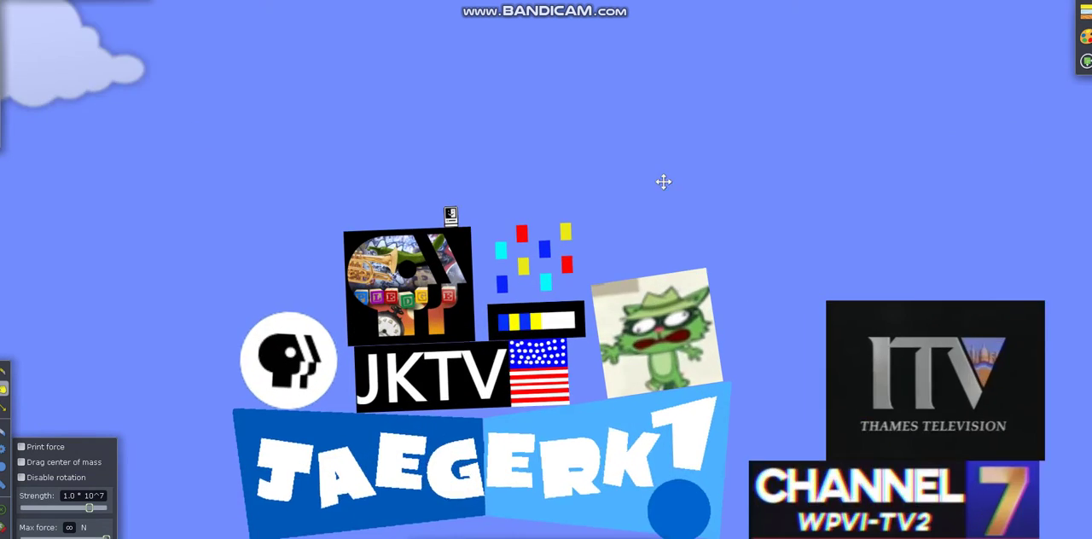
pyautogui.scroll(5, 648, 183)
pyautogui.scroll(5, 865, 265)
pyautogui.scroll(4, 912, 260)
# Look around the Mac icon close-up, then undo back to the logos lined up on the platform.
pyautogui.moveTo(1034, 227); pyautogui.dragTo(767, 154)
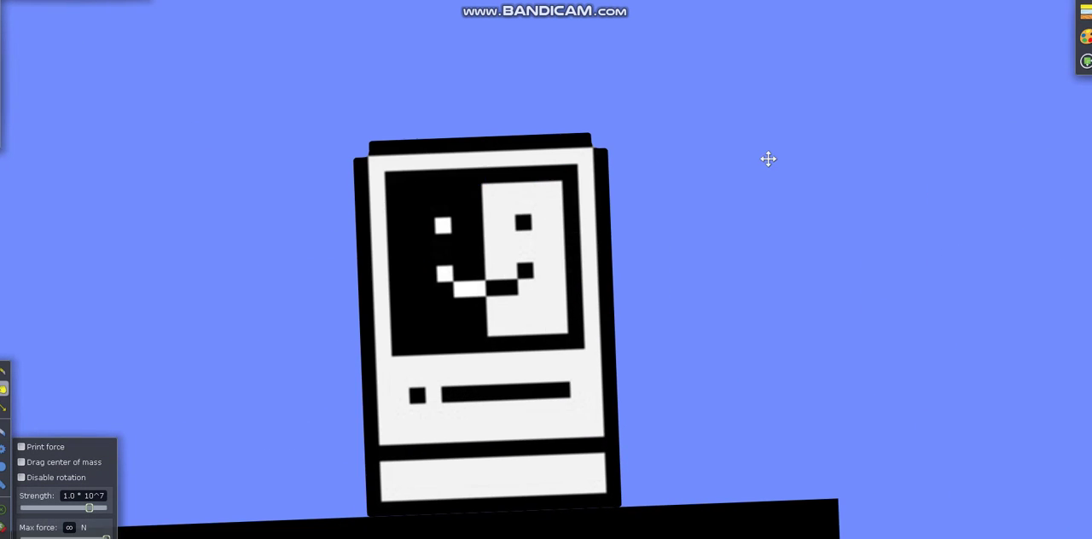
pyautogui.scroll(-10, 503, 233)
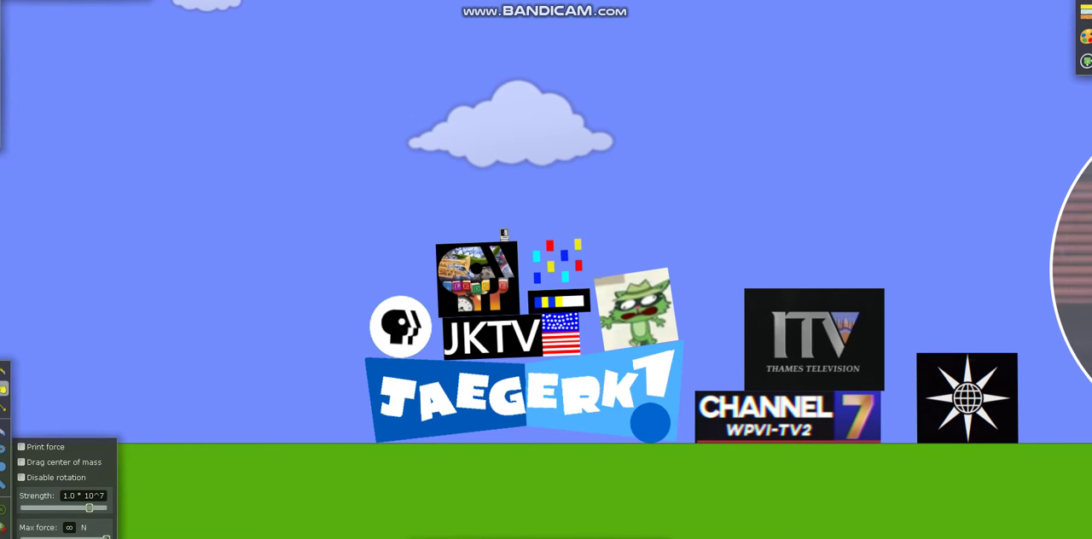
pyautogui.hotkey('ctrl', 'z')
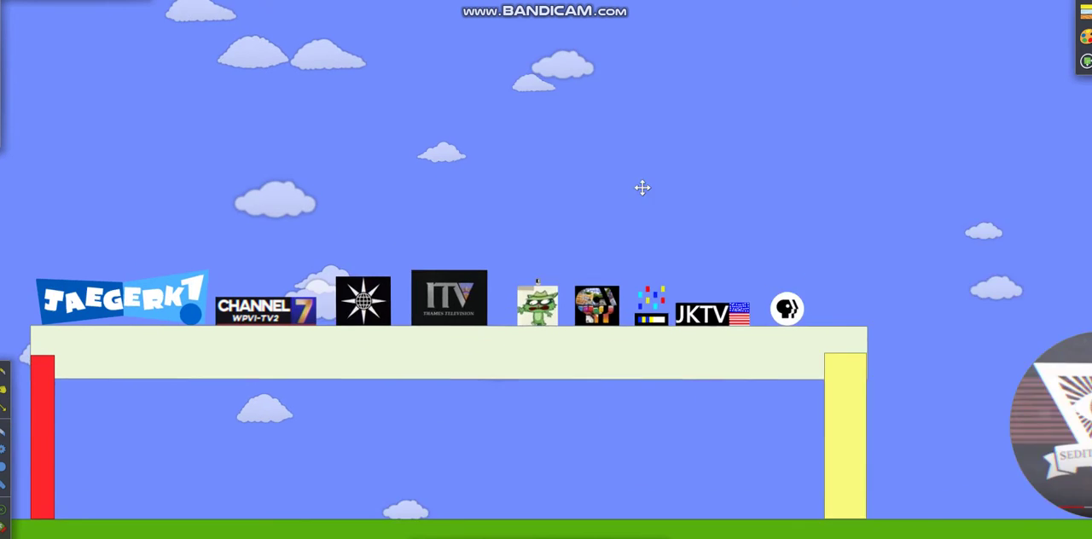
pyautogui.scroll(3, 504, 150)
pyautogui.scroll(2, 725, 188)
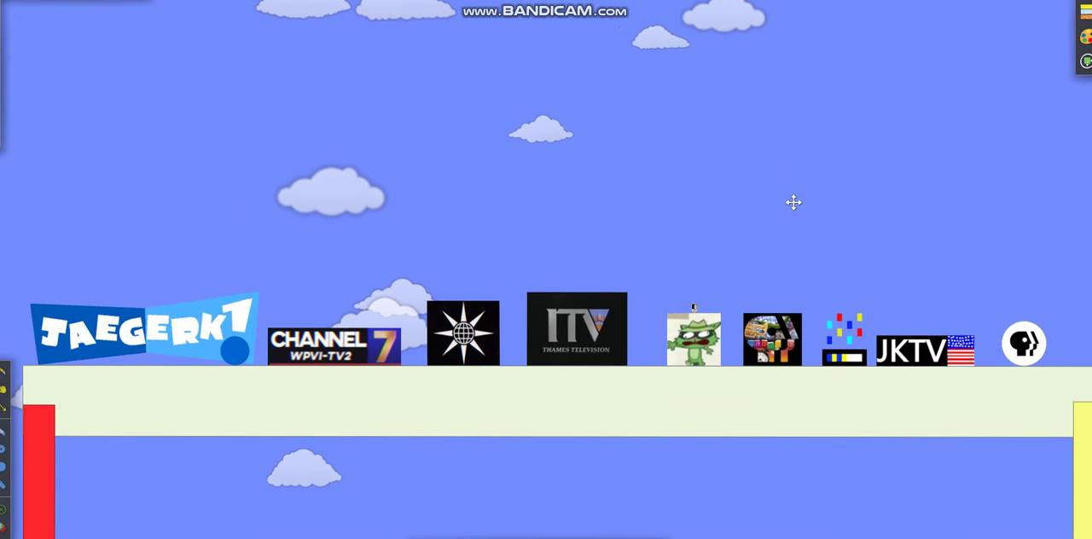
pyautogui.scroll(1, 799, 207)
pyautogui.scroll(1, 545, 256)
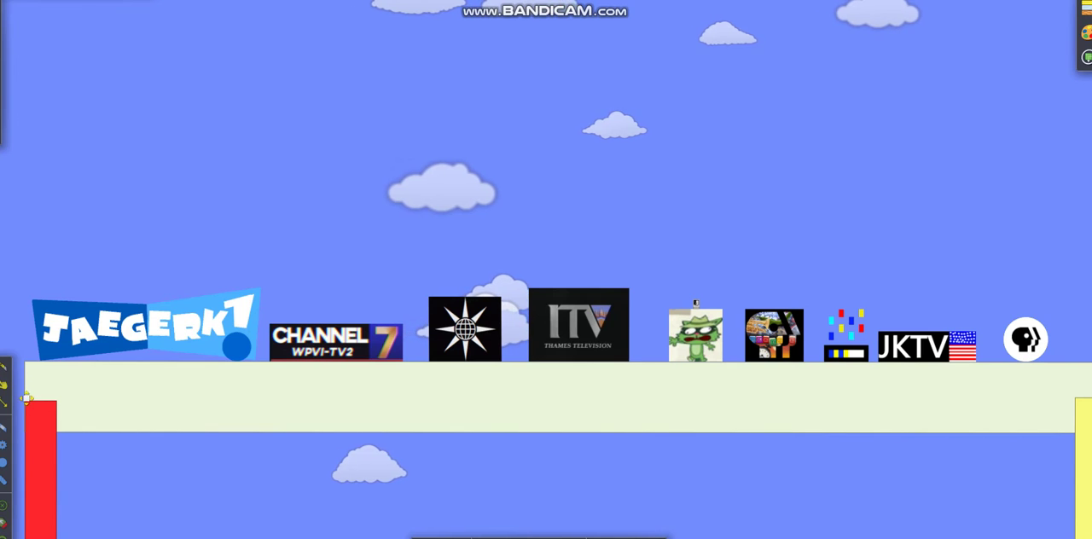
# Lift the round PBS logo off the platform and fling it out of the scene.
pyautogui.press('d')
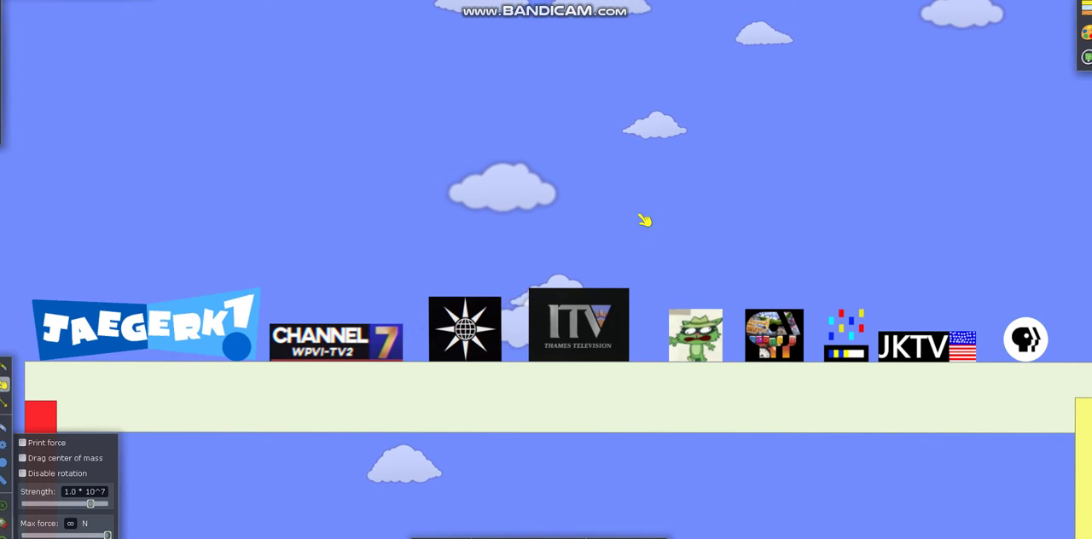
pyautogui.moveTo(699, 254)
pyautogui.mouseDown()
pyautogui.moveTo(718, 284)
pyautogui.moveTo(697, 256)
pyautogui.mouseUp()
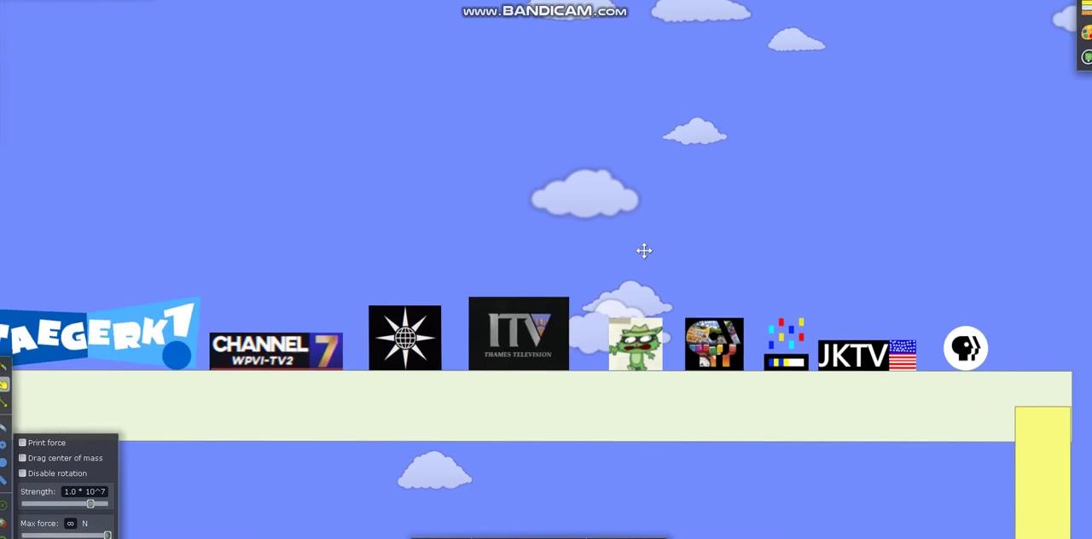
pyautogui.moveTo(697, 256); pyautogui.dragTo(60, 162)
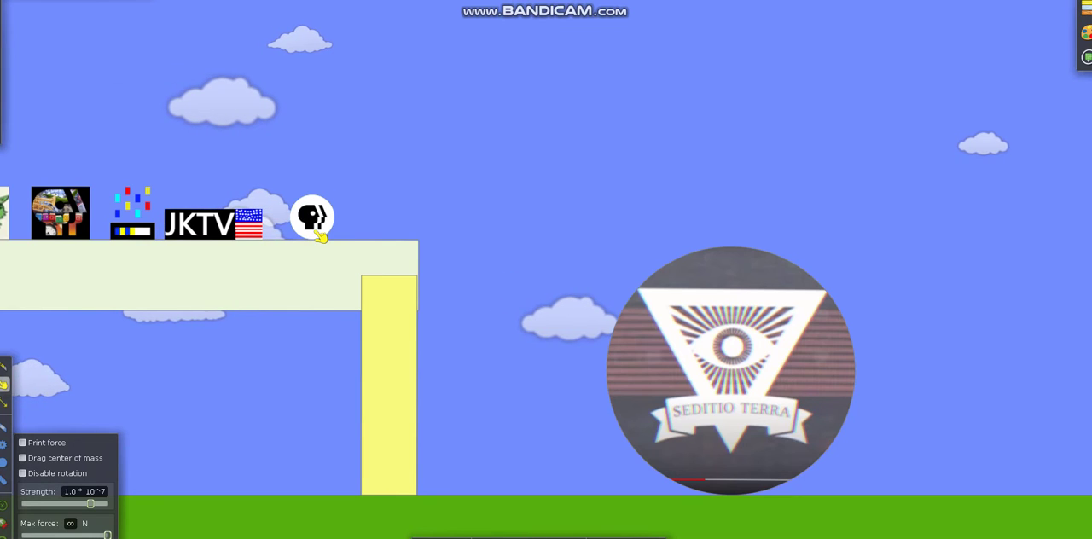
pyautogui.moveTo(328, 239)
pyautogui.mouseDown()
pyautogui.moveTo(508, 274)
pyautogui.moveTo(520, 303)
pyautogui.mouseUp()
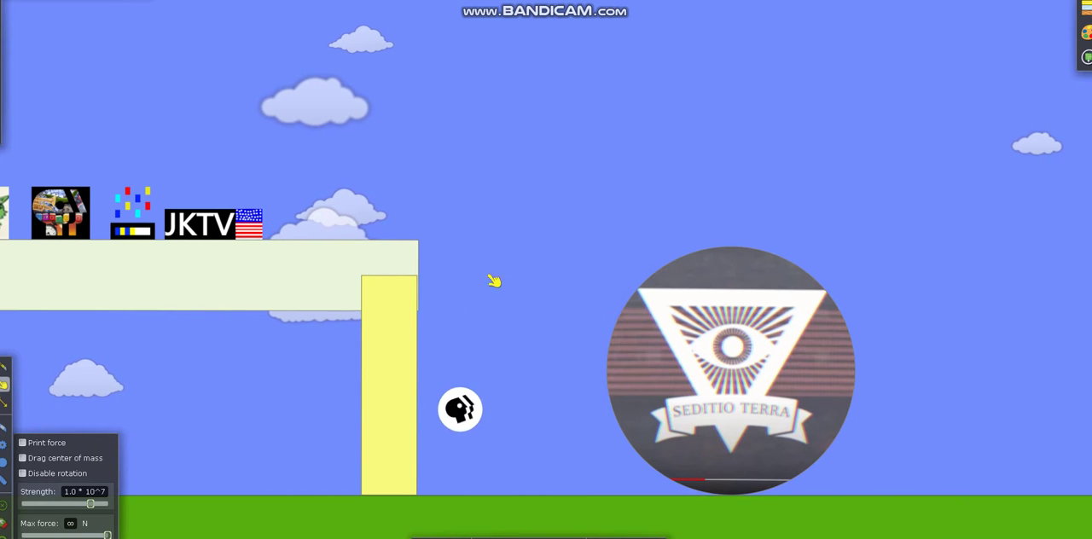
pyautogui.moveTo(482, 426); pyautogui.dragTo(498, 385)
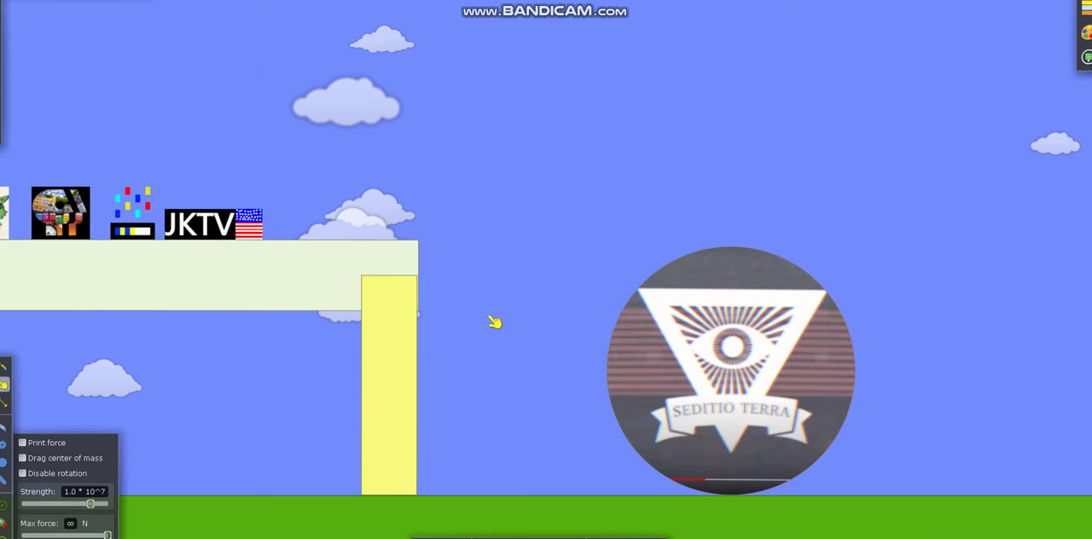
pyautogui.scroll(-3, 495, 322)
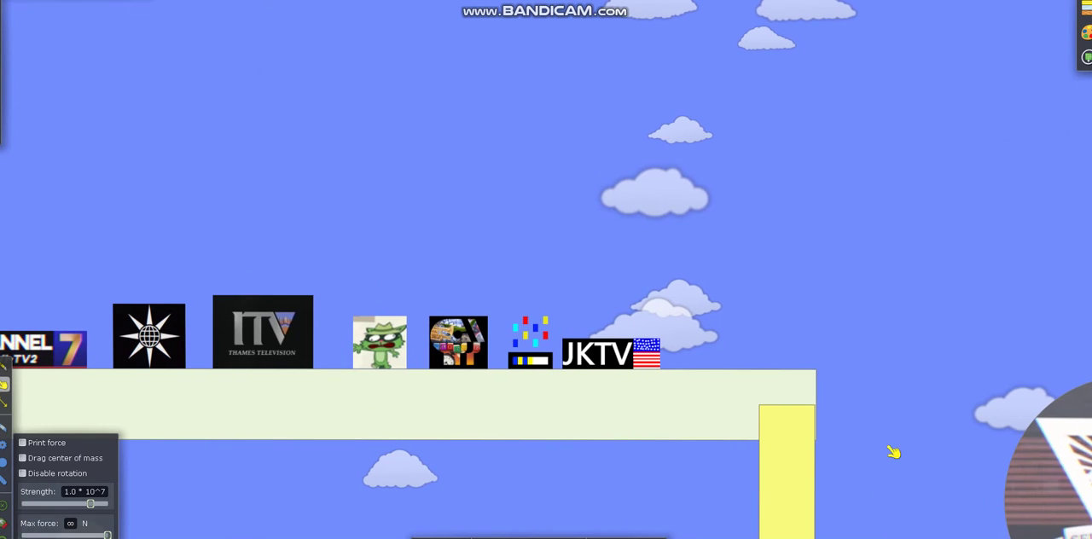
# Lift JAEGERK1 and set it back on the platform, then hoist ITV into the sky.
pyautogui.moveTo(589, 171); pyautogui.dragTo(723, 226)
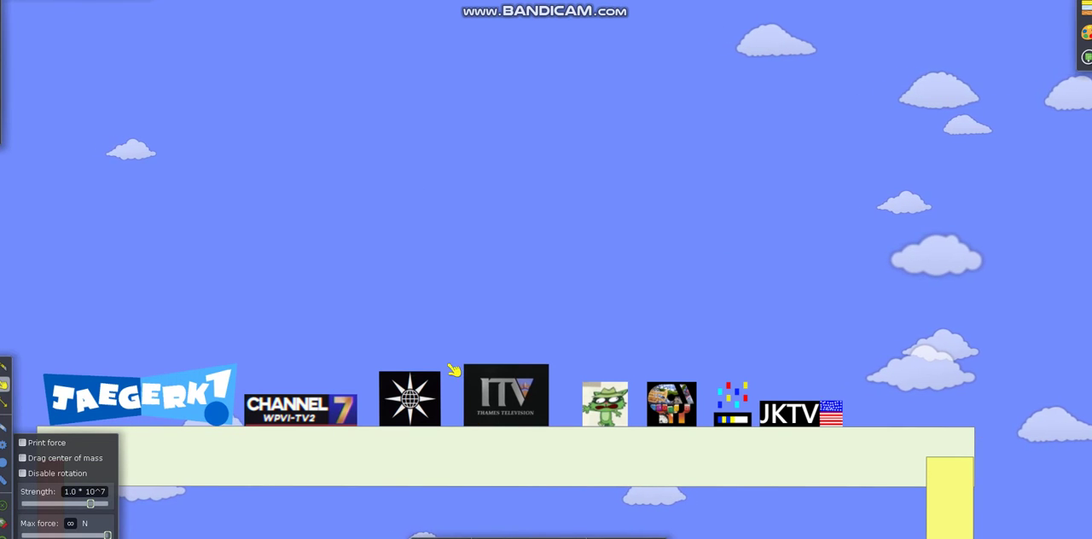
pyautogui.moveTo(218, 414)
pyautogui.mouseDown()
pyautogui.moveTo(268, 356)
pyautogui.moveTo(314, 329)
pyautogui.moveTo(915, 333)
pyautogui.moveTo(844, 220)
pyautogui.mouseUp()
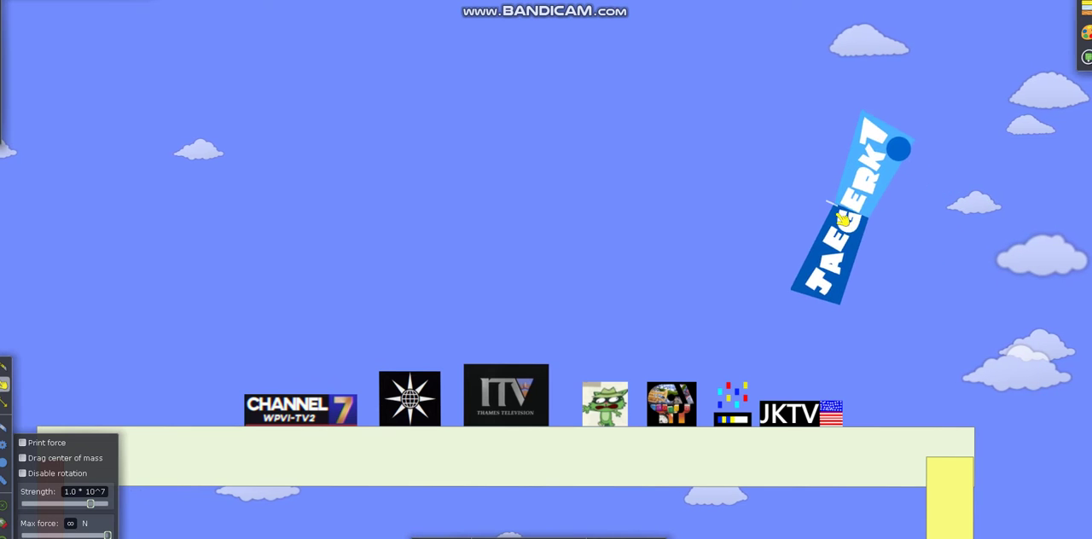
pyautogui.moveTo(845, 220)
pyautogui.mouseDown()
pyautogui.moveTo(576, 226)
pyautogui.moveTo(168, 301)
pyautogui.moveTo(109, 338)
pyautogui.moveTo(138, 420)
pyautogui.mouseUp()
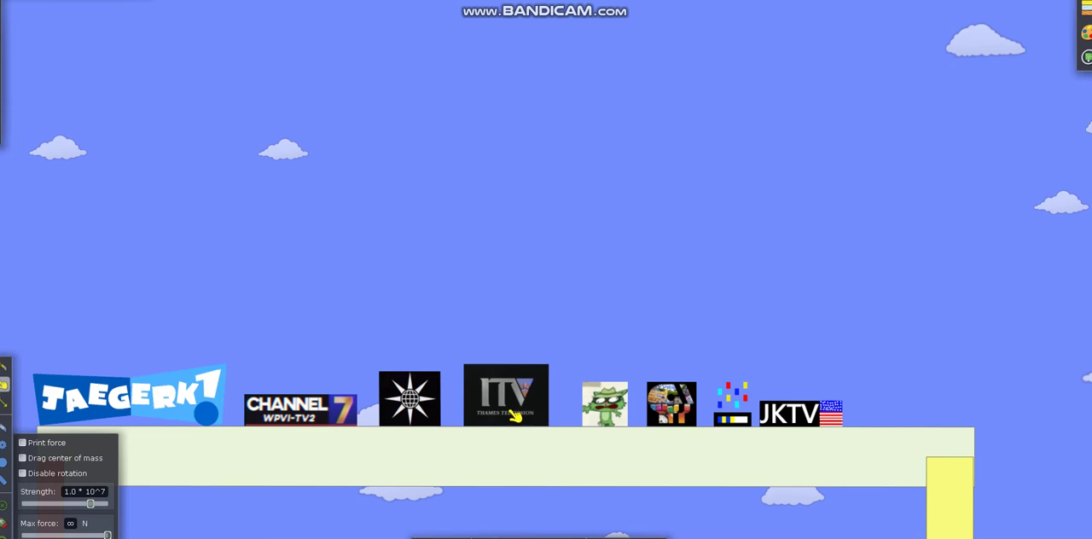
pyautogui.moveTo(515, 416)
pyautogui.mouseDown()
pyautogui.moveTo(562, 185)
pyautogui.moveTo(588, 158)
pyautogui.mouseUp()
pyautogui.scroll(-3, 921, 209)
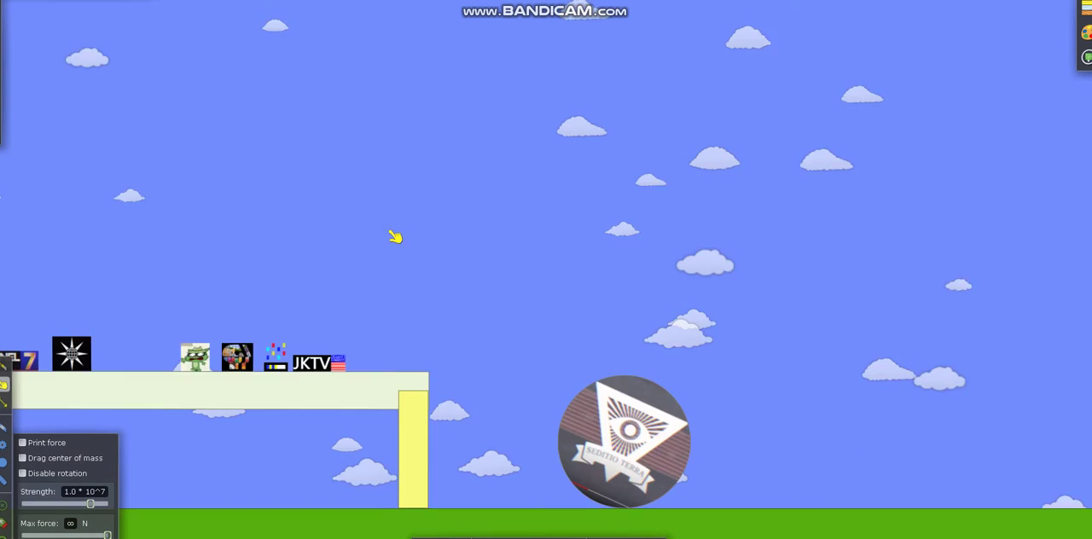
pyautogui.scroll(-2, 395, 236)
# Rotate the Seditio Terra disc about 15 degrees with its rotation ring.
pyautogui.click(546, 401)
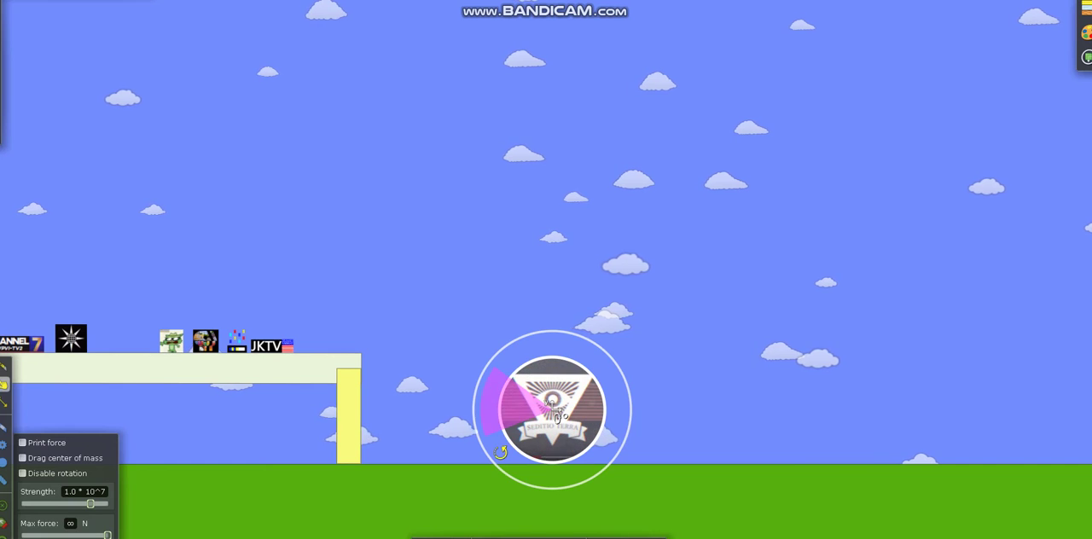
pyautogui.click(24, 382)
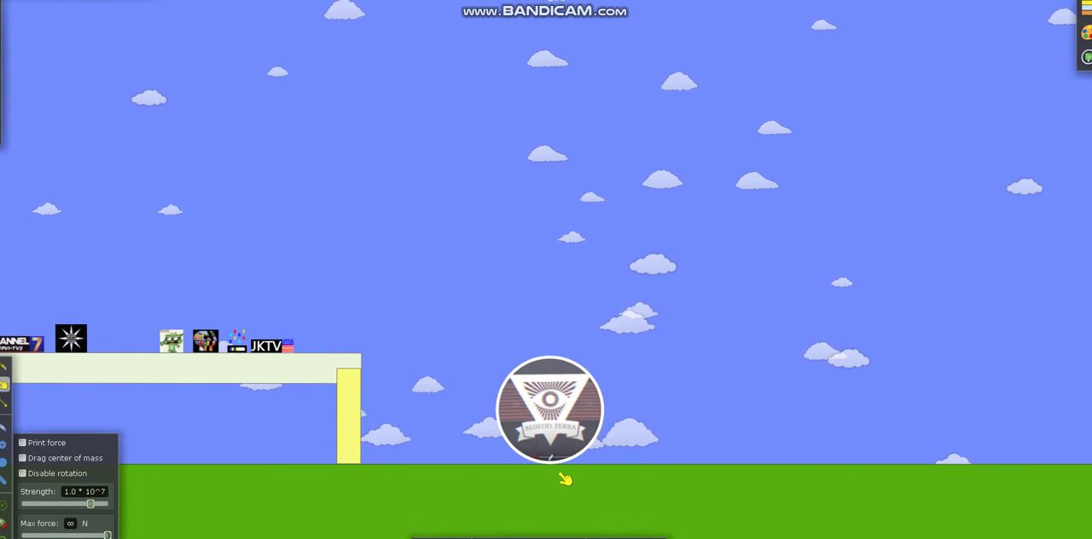
pyautogui.moveTo(561, 447); pyautogui.dragTo(571, 456)
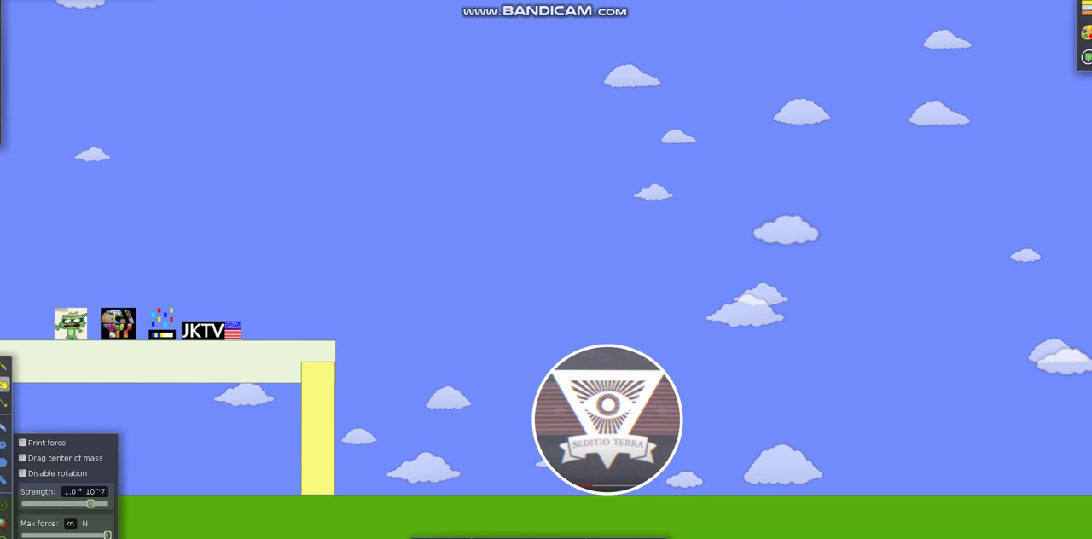
pyautogui.press('m')
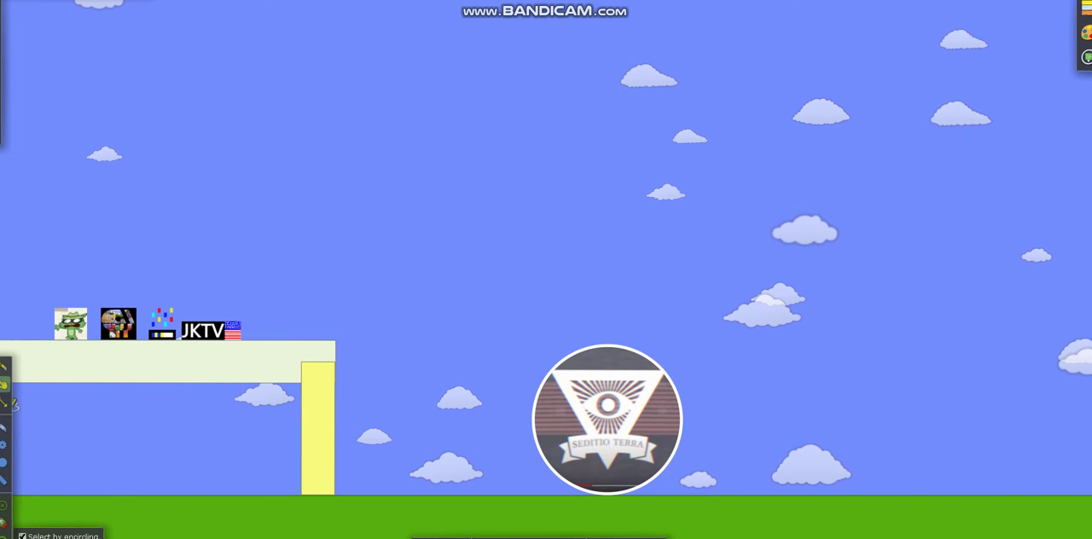
pyautogui.moveTo(562, 469); pyautogui.dragTo(401, 465)
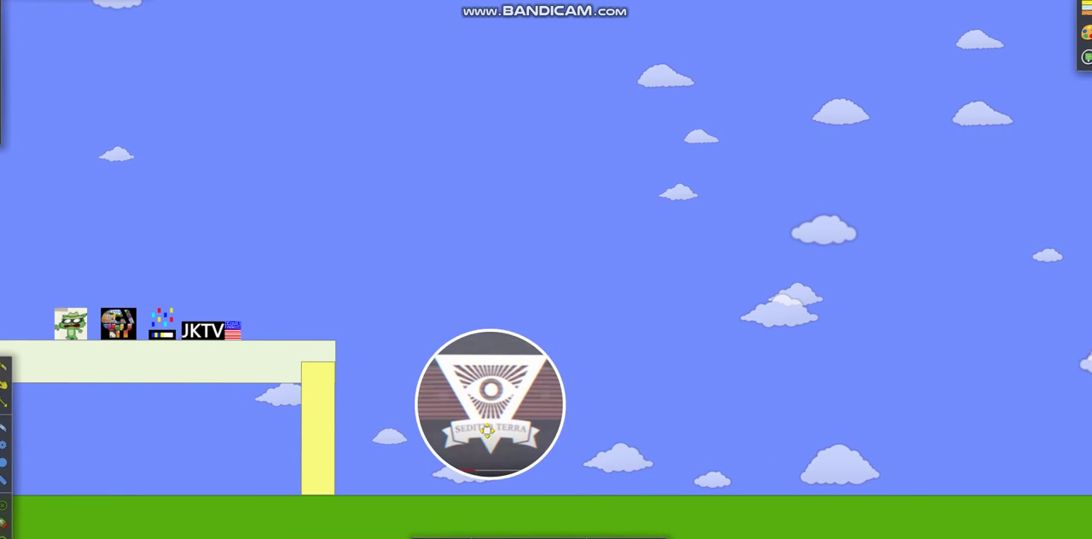
pyautogui.scroll(3, 406, 257)
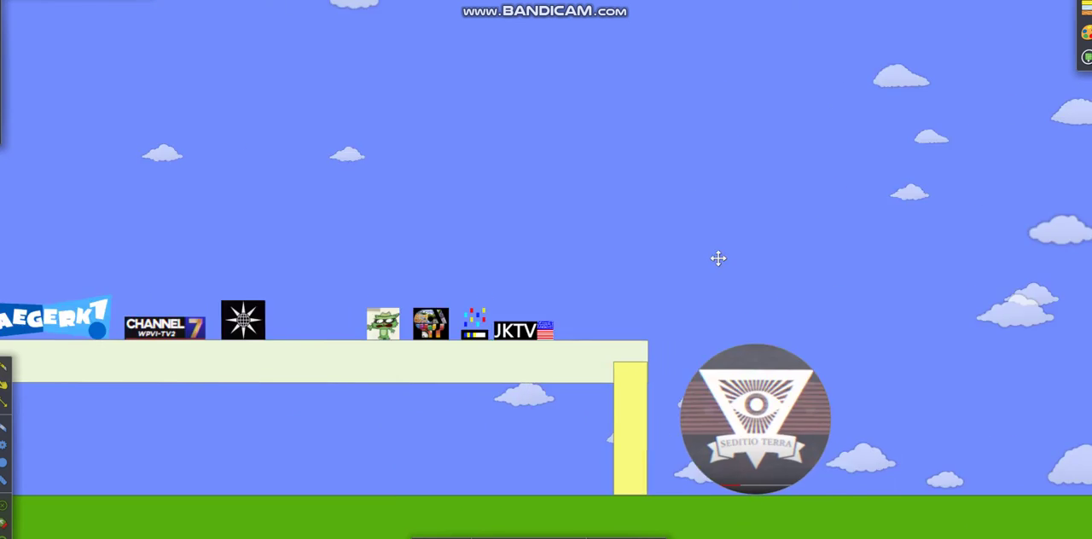
pyautogui.scroll(3, 716, 256)
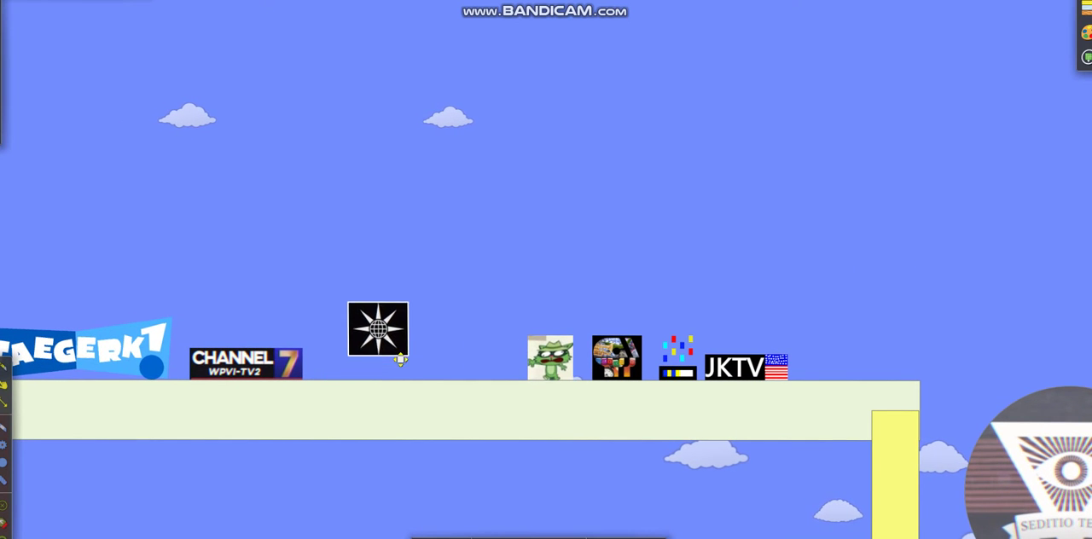
pyautogui.moveTo(401, 358); pyautogui.dragTo(512, 154)
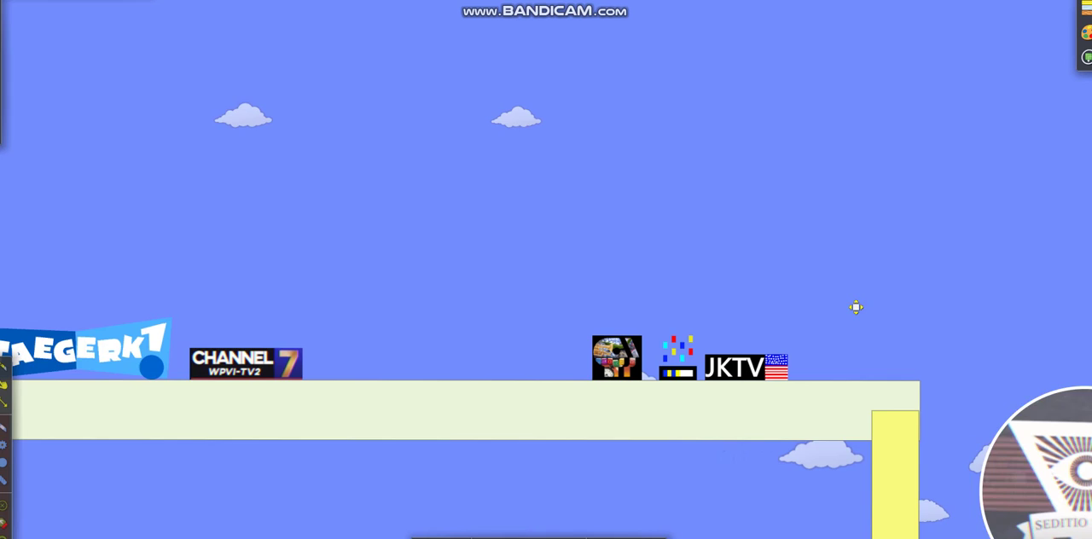
pyautogui.moveTo(855, 307); pyautogui.dragTo(947, 307)
pyautogui.moveTo(437, 424)
pyautogui.mouseDown()
pyautogui.moveTo(429, 407)
pyautogui.moveTo(636, 384)
pyautogui.mouseUp()
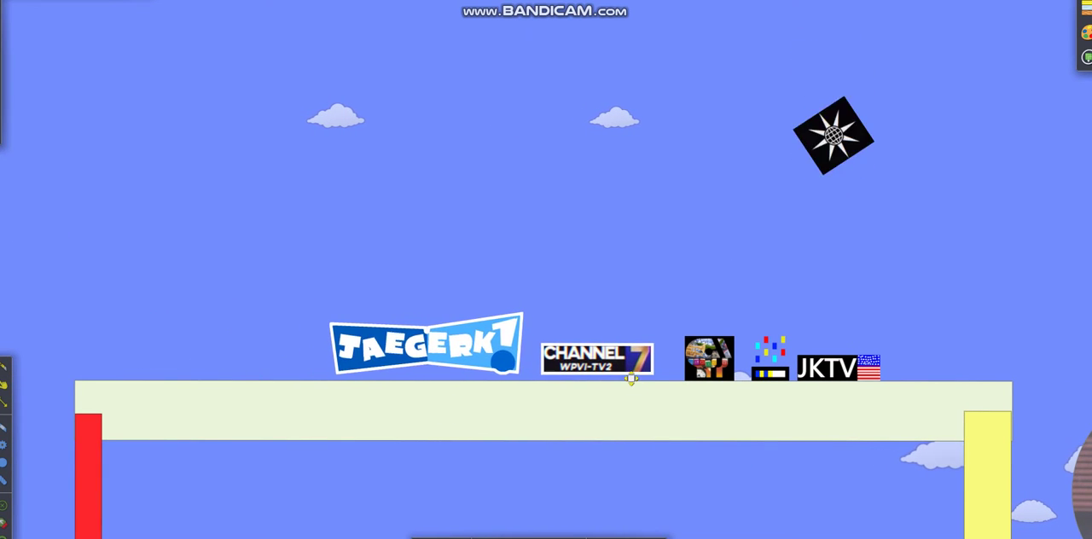
pyautogui.moveTo(812, 317); pyautogui.dragTo(305, 228)
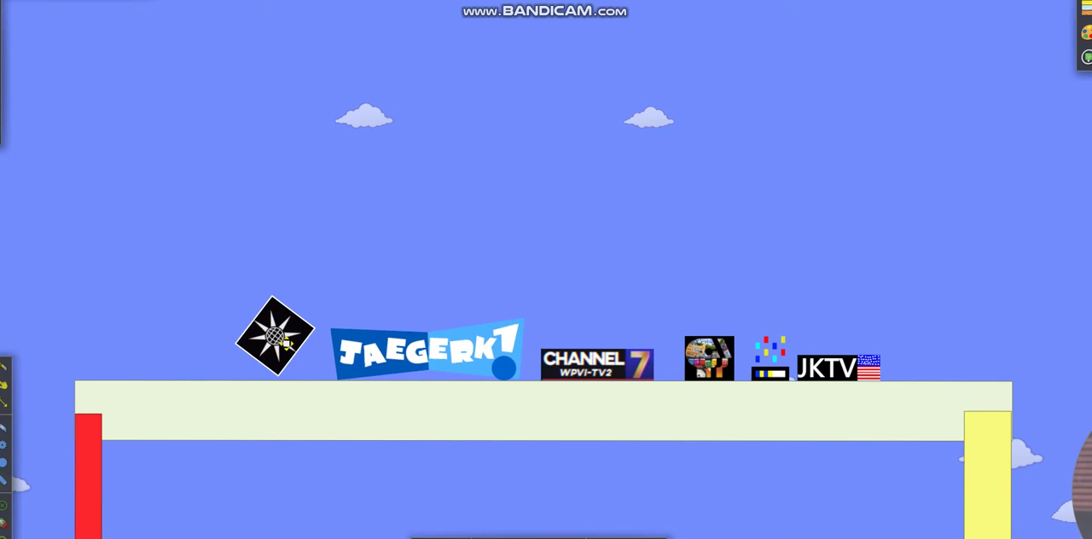
pyautogui.scroll(3, 407, 260)
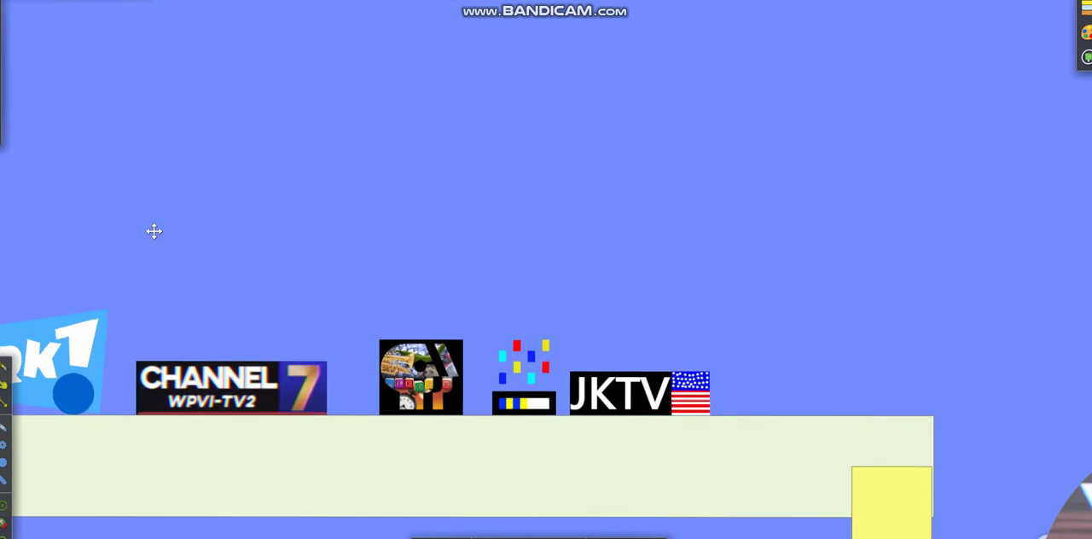
pyautogui.scroll(3, 256, 170)
pyautogui.scroll(3, 204, 90)
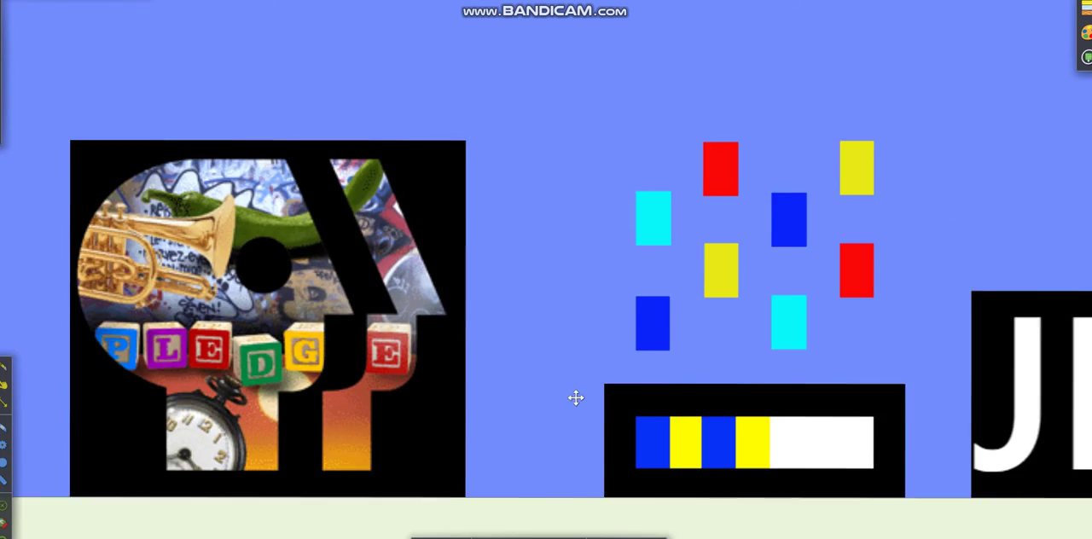
pyautogui.scroll(3, 571, 392)
pyautogui.scroll(3, 636, 341)
pyautogui.scroll(-2, 636, 341)
pyautogui.scroll(-3, 636, 341)
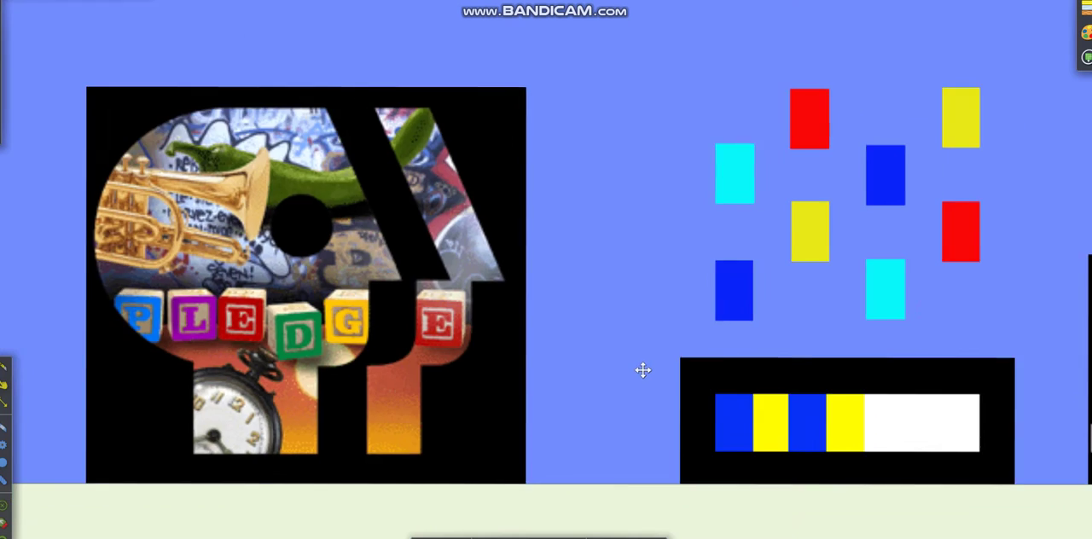
pyautogui.scroll(-3, 671, 451)
pyautogui.scroll(-1, 671, 451)
pyautogui.scroll(-2, 671, 451)
pyautogui.scroll(-2, 671, 451)
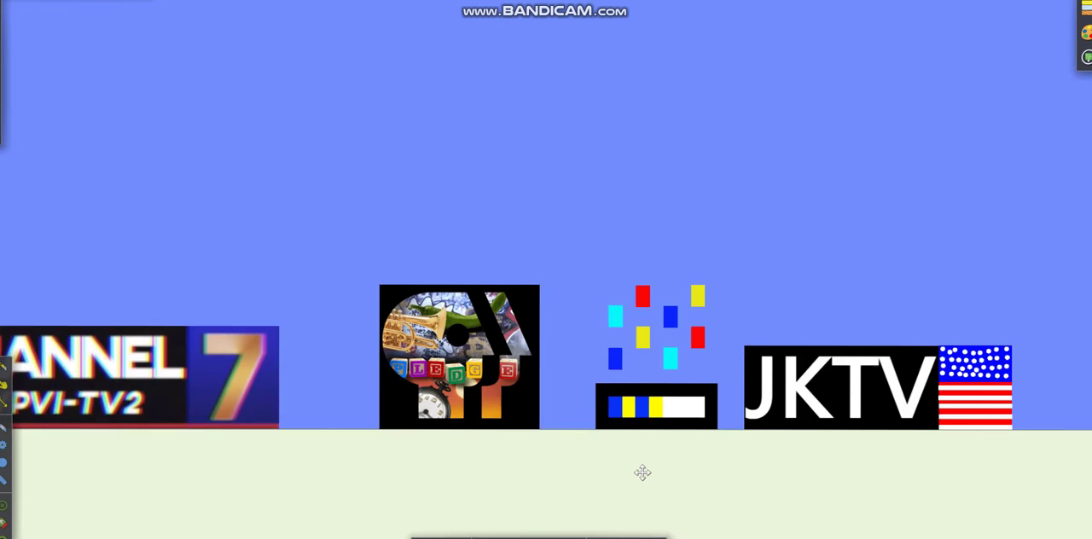
pyautogui.scroll(-2, 672, 451)
pyautogui.scroll(-1, 675, 458)
pyautogui.scroll(-1, 674, 459)
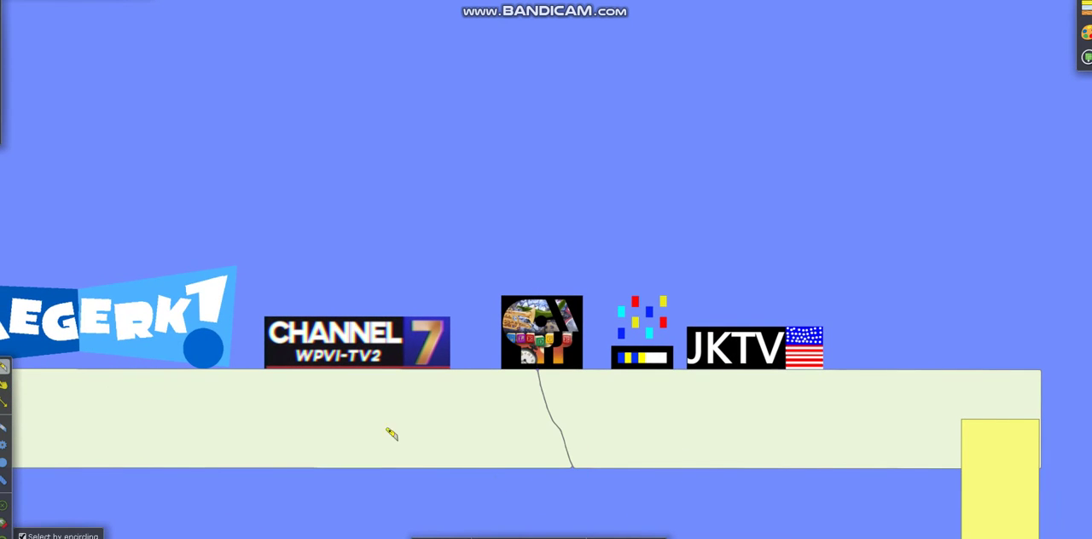
# Loosen the platform through Geometry actions so it collapses onto the ground.
pyautogui.press('d')
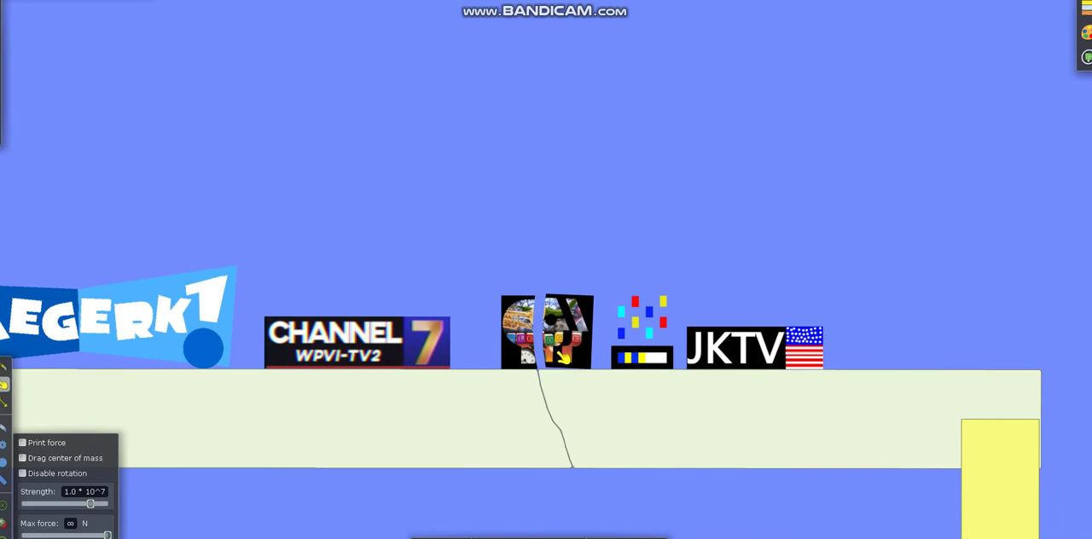
pyautogui.rightClick(633, 418)
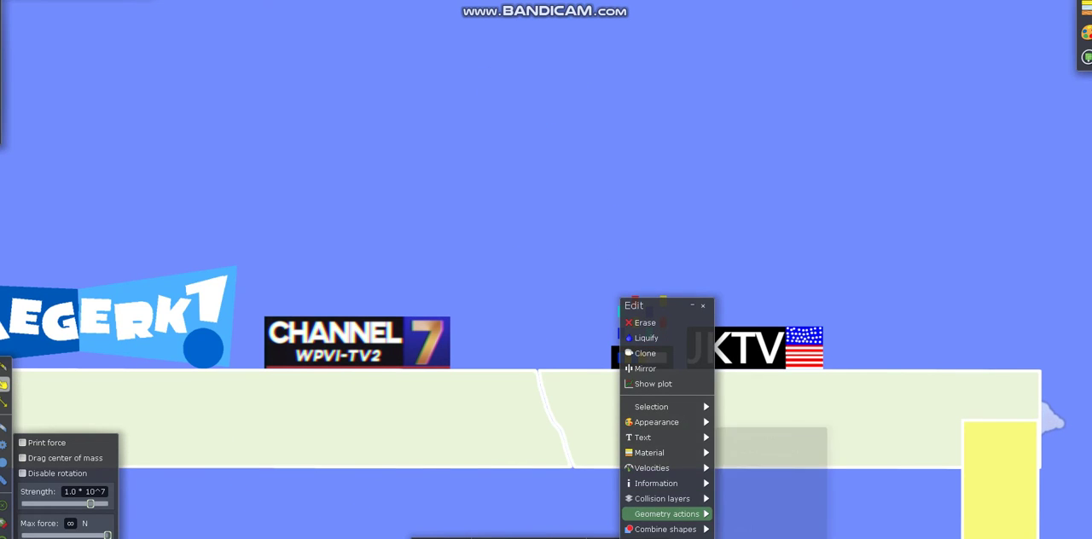
pyautogui.click(742, 467)
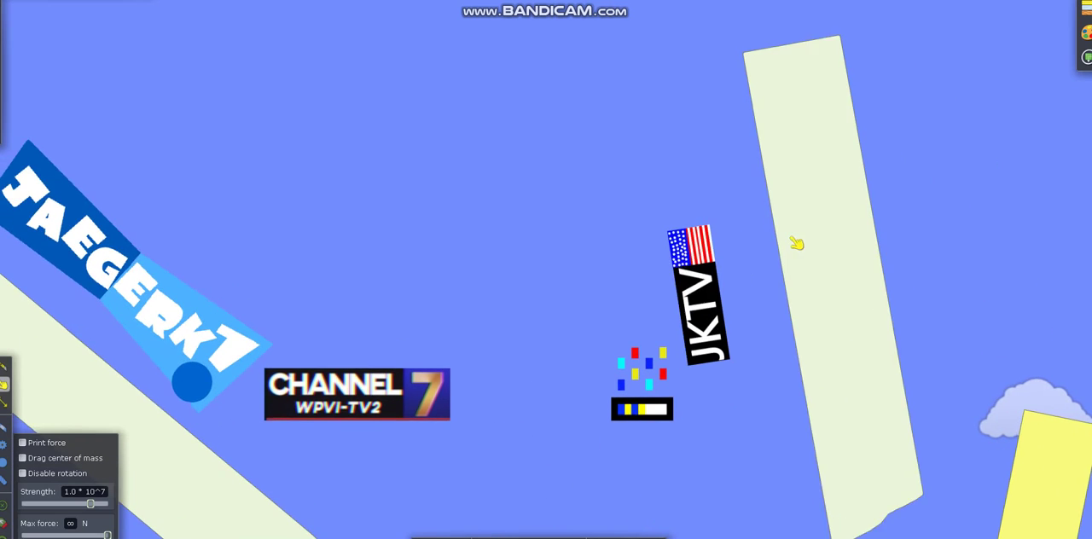
pyautogui.scroll(-5, 488, 265)
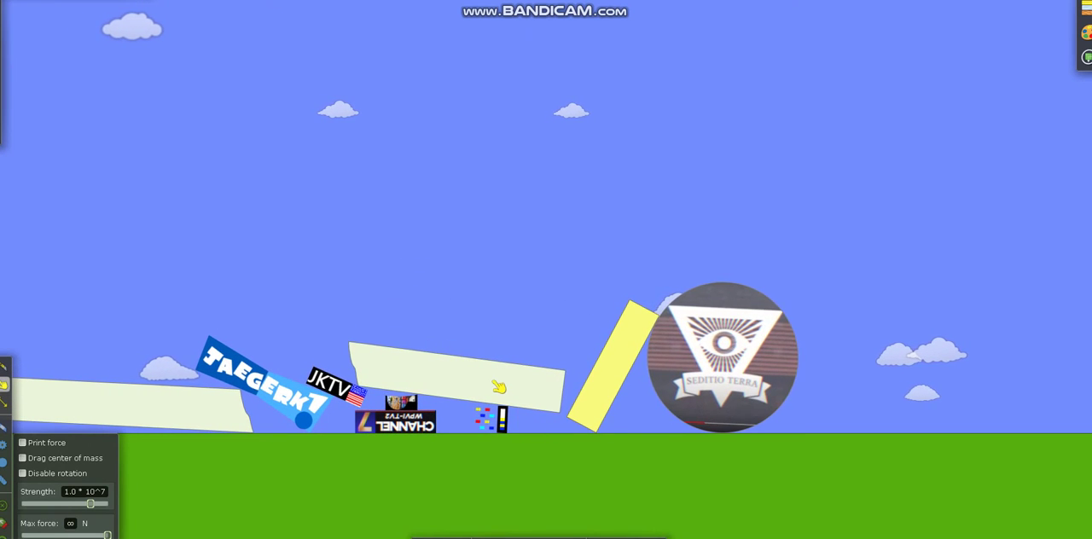
# Fling the yellow and white planks away off the platform.
pyautogui.moveTo(616, 407); pyautogui.dragTo(487, 144)
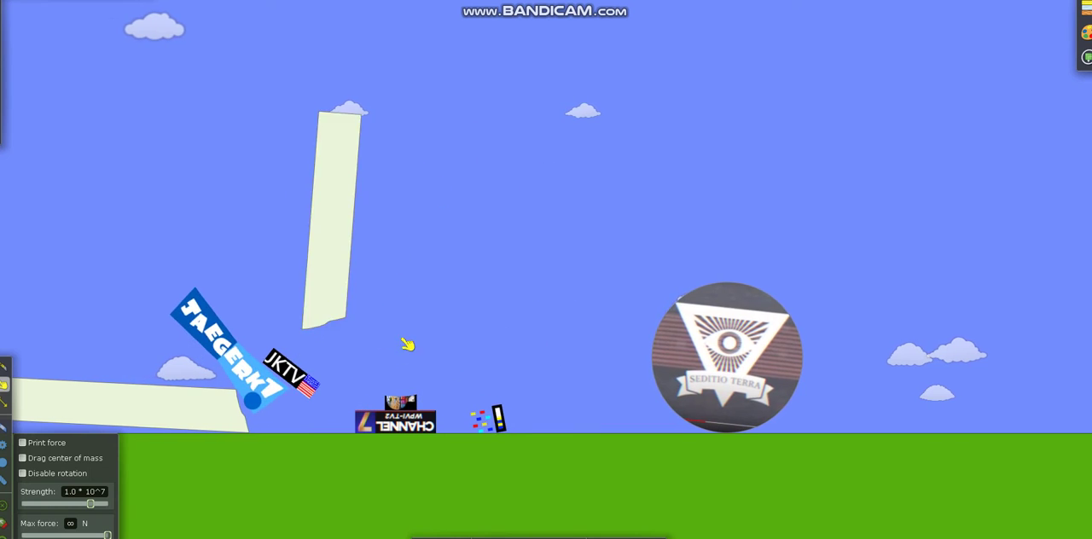
pyautogui.moveTo(529, 358); pyautogui.dragTo(497, 288)
pyautogui.moveTo(426, 333); pyautogui.dragTo(239, 371)
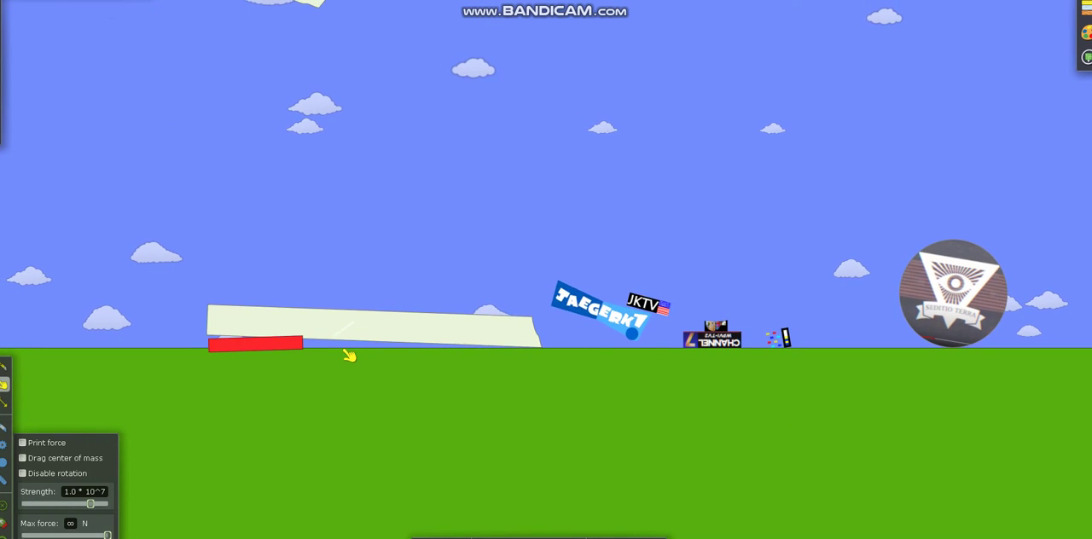
pyautogui.scroll(8, 461, 204)
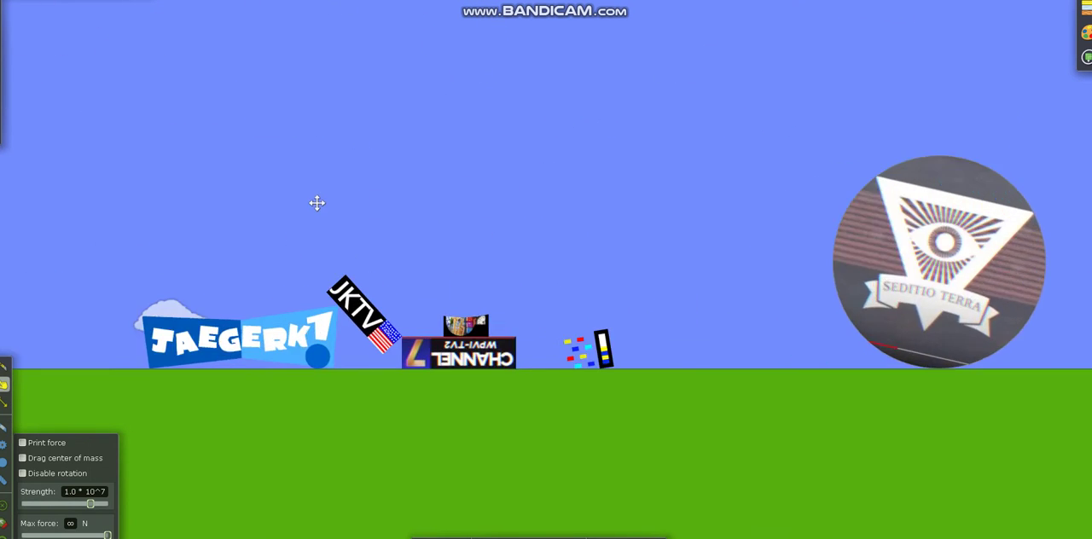
# Delete the JKTV logo and stand the Channel 7 logo and round host upright.
pyautogui.moveTo(358, 275); pyautogui.dragTo(405, 317)
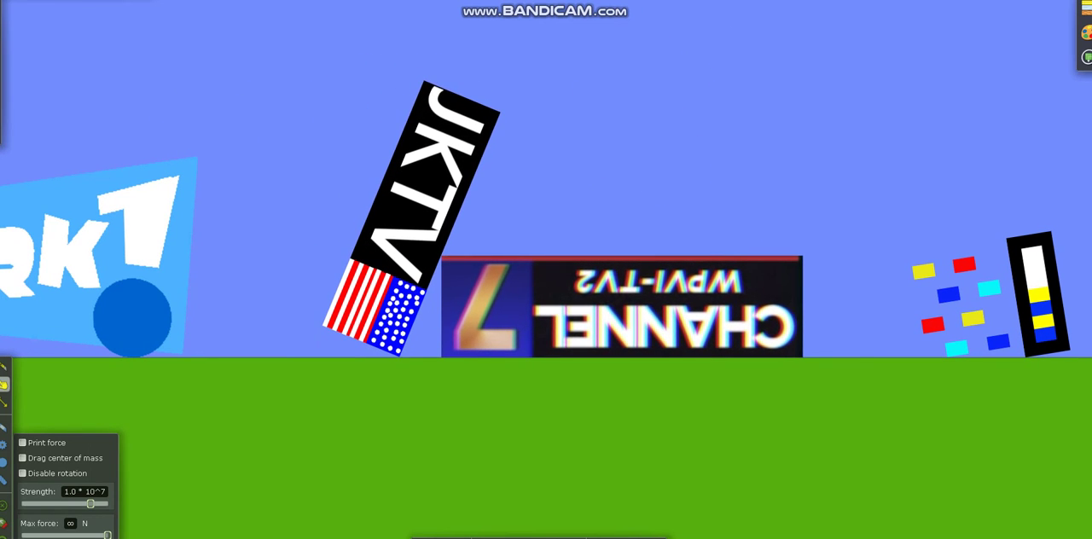
pyautogui.scroll(-5, 784, 210)
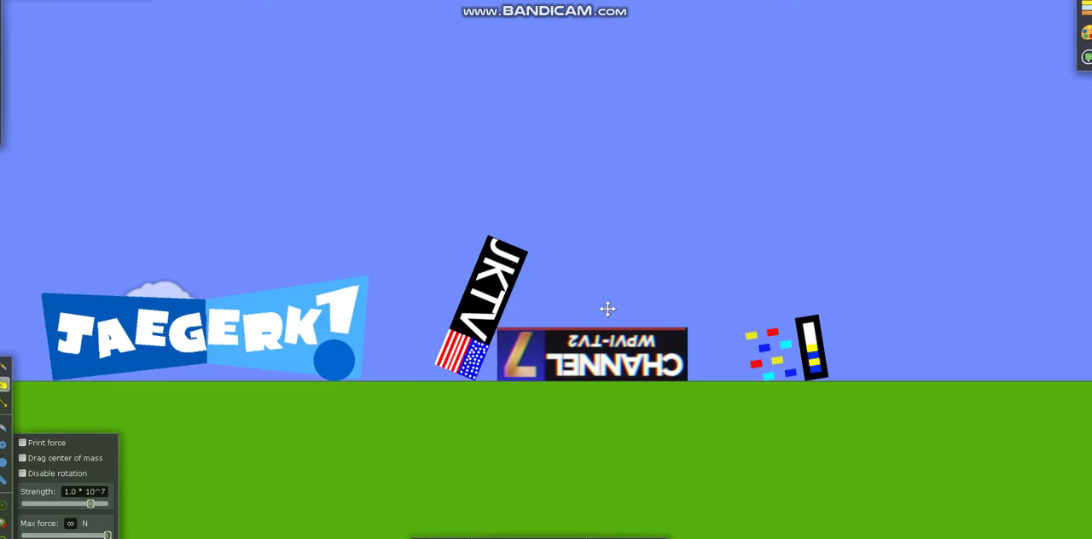
pyautogui.scroll(-4, 768, 341)
pyautogui.moveTo(769, 343); pyautogui.dragTo(844, 350)
pyautogui.press('Delete')
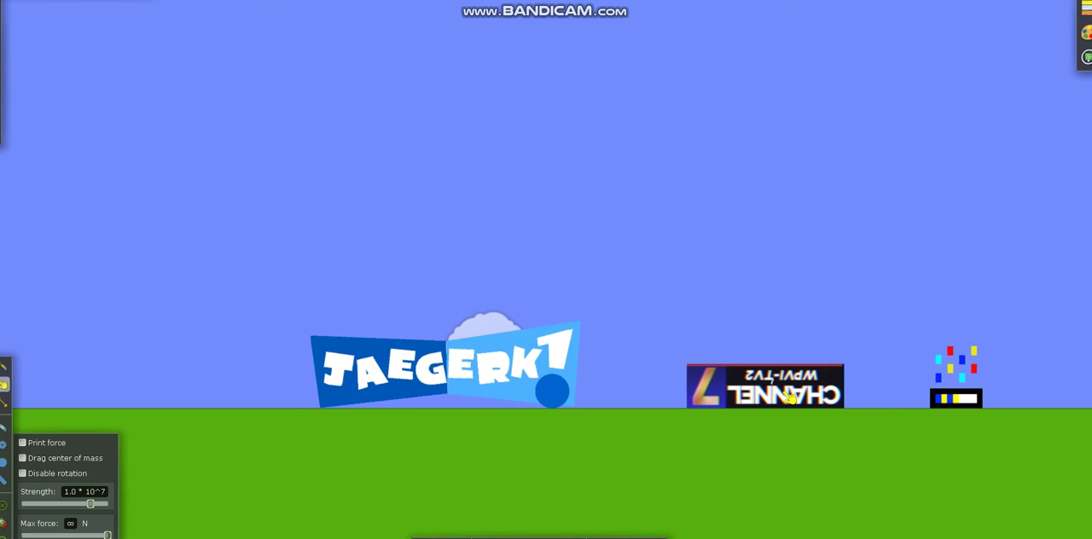
pyautogui.moveTo(788, 393); pyautogui.dragTo(818, 351)
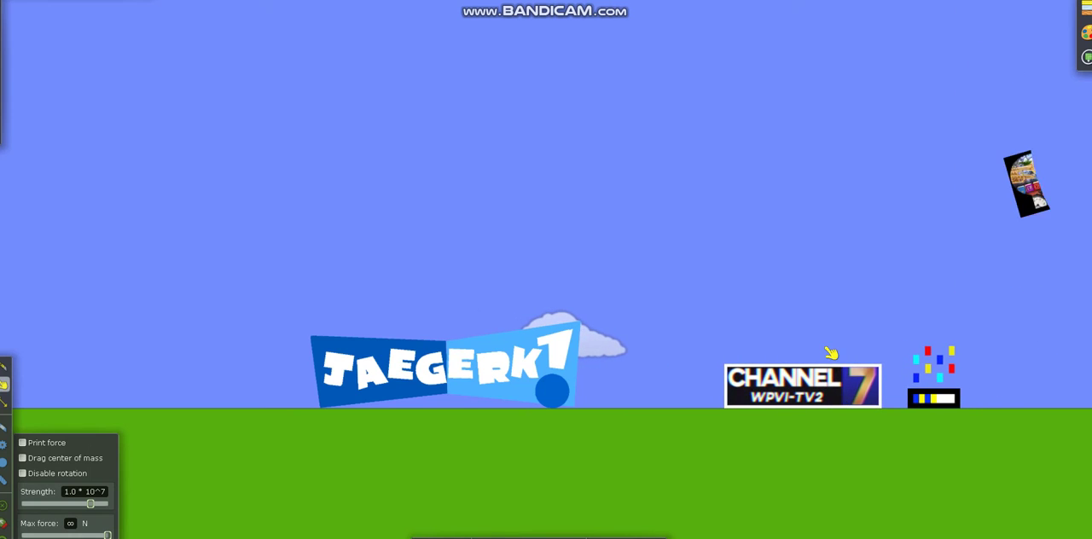
pyautogui.scroll(-3, 768, 239)
pyautogui.scroll(-3, 665, 256)
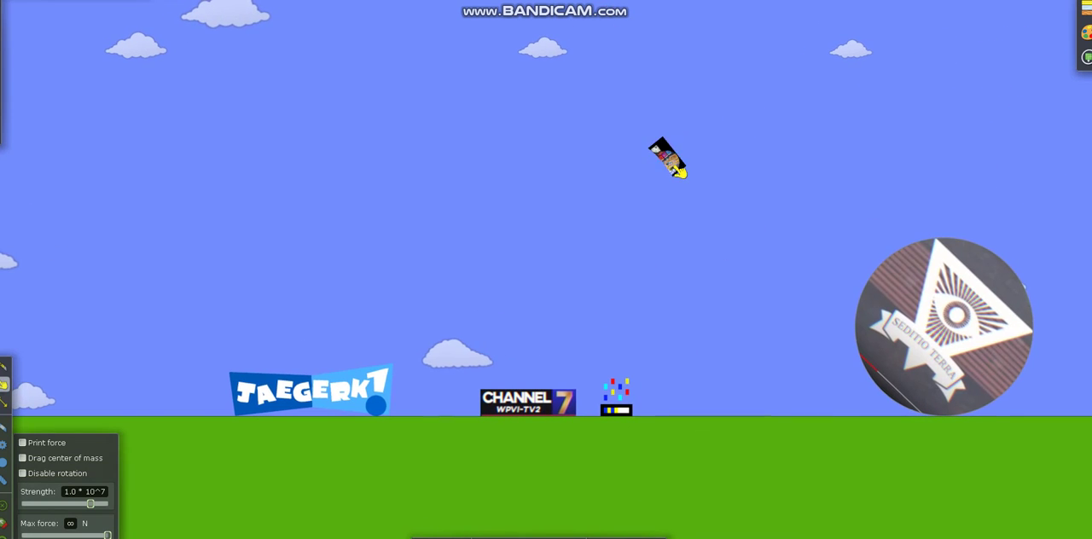
pyautogui.moveTo(938, 324); pyautogui.dragTo(954, 360)
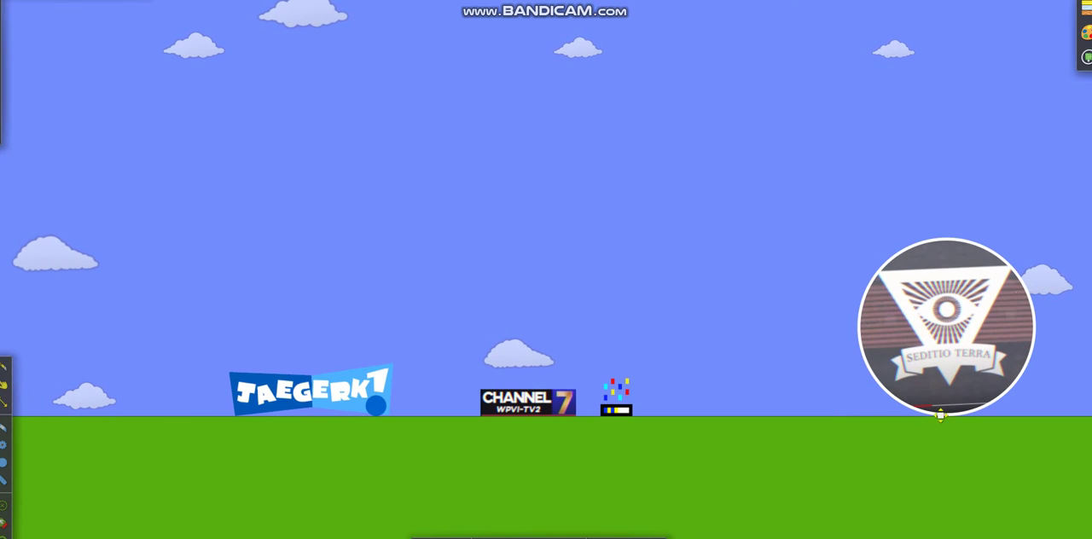
# Move the SEDITIO TERRA host toward the centre and slide JAEGERK1 right beside the logos.
pyautogui.moveTo(938, 415); pyautogui.dragTo(733, 384)
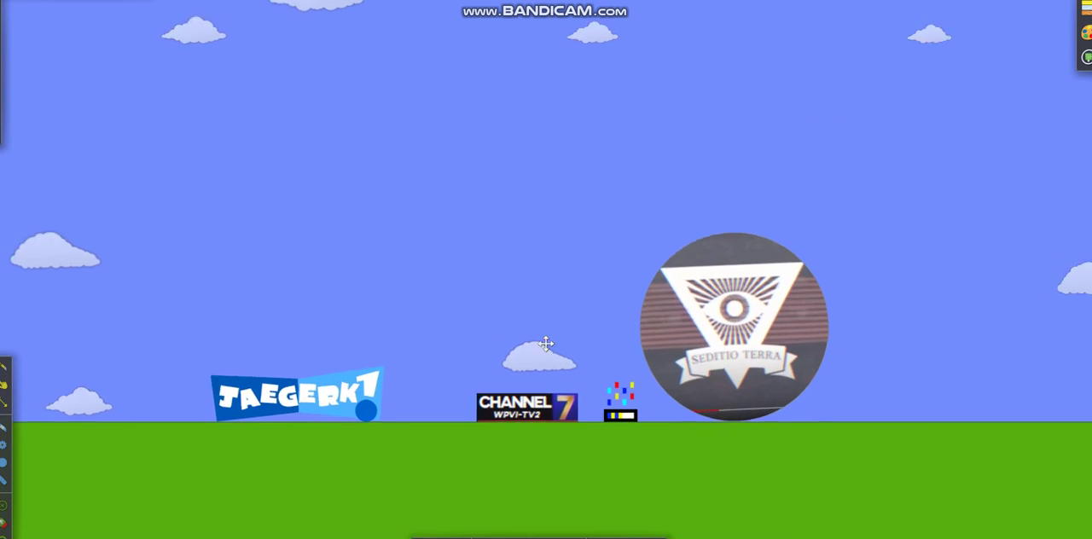
pyautogui.scroll(5, 546, 344)
pyautogui.scroll(-2, 213, 299)
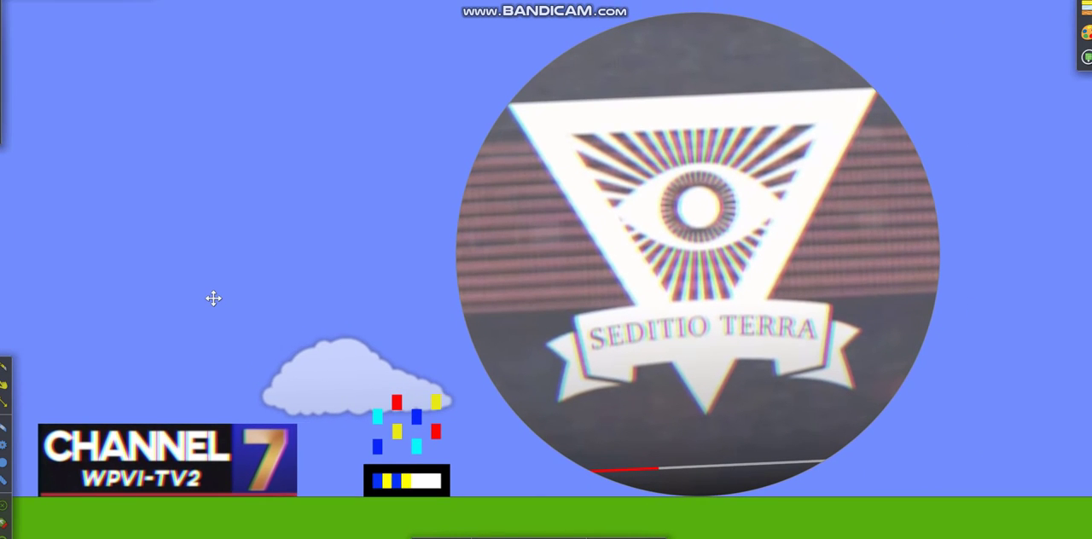
pyautogui.scroll(-3, 214, 297)
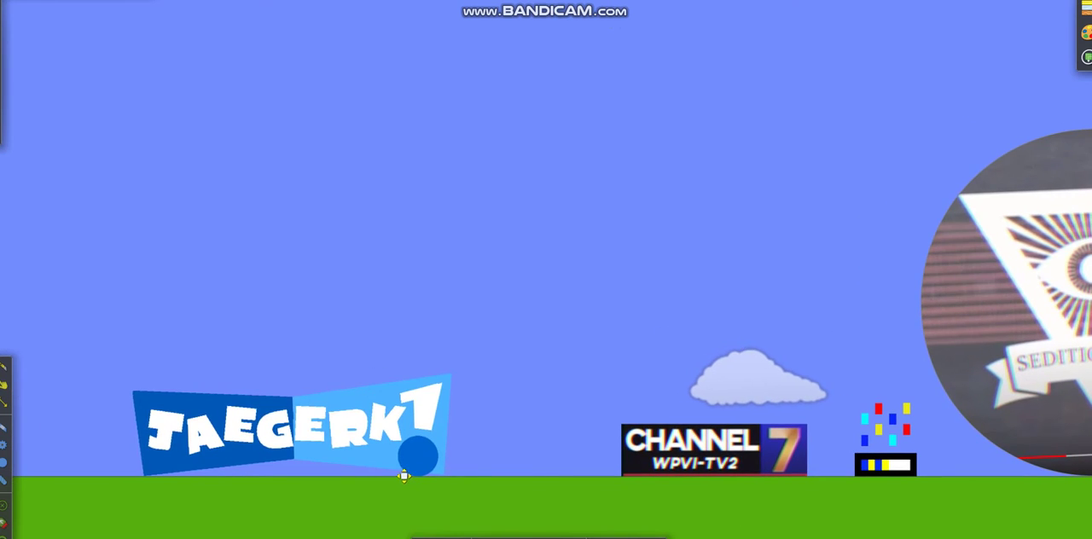
pyautogui.moveTo(418, 452); pyautogui.dragTo(582, 449)
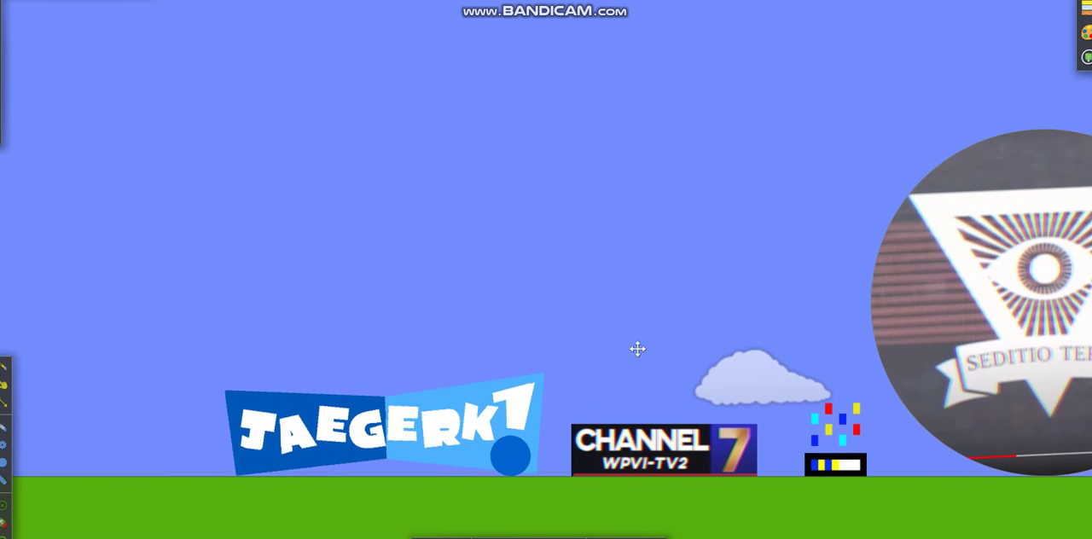
pyautogui.moveTo(673, 341)
pyautogui.mouseDown()
pyautogui.moveTo(498, 336)
pyautogui.moveTo(416, 317)
pyautogui.mouseUp()
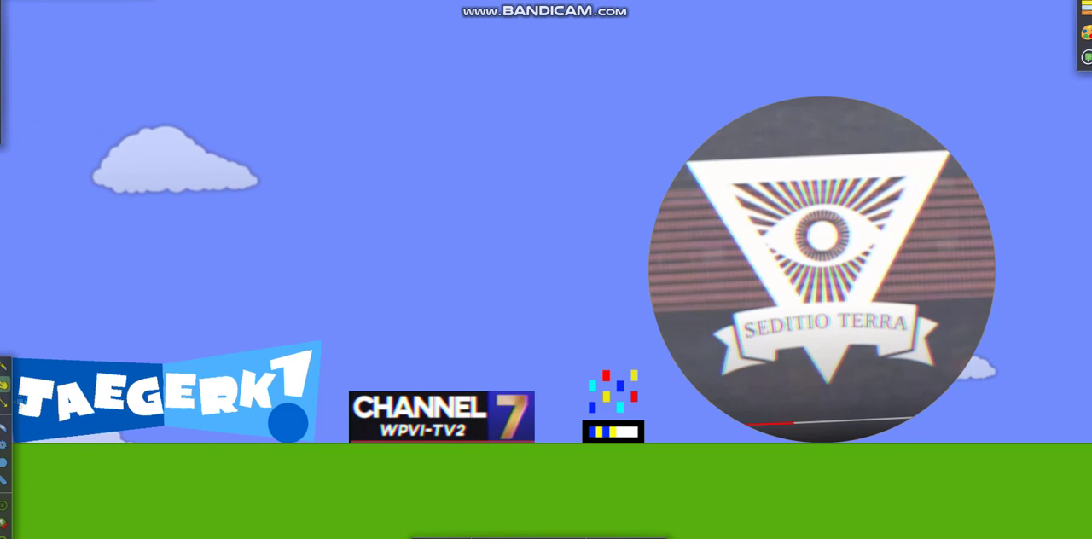
# With the Drag tool, fling JAEGERK1, the SEDITIO TERRA disc and Channel 7 into the air.
pyautogui.click(4, 431)
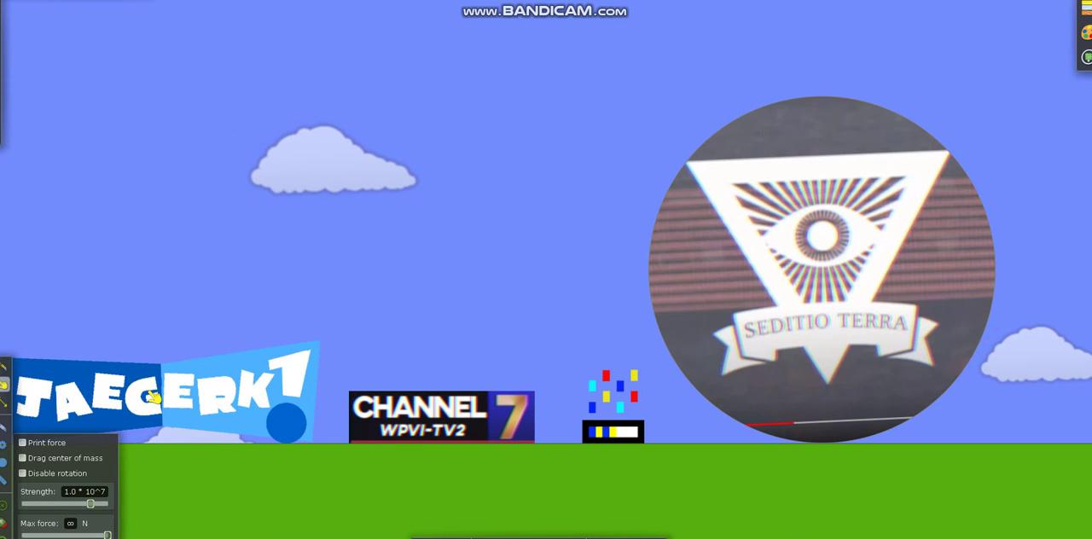
pyautogui.moveTo(152, 395)
pyautogui.mouseDown()
pyautogui.moveTo(293, 151)
pyautogui.moveTo(426, 250)
pyautogui.mouseUp()
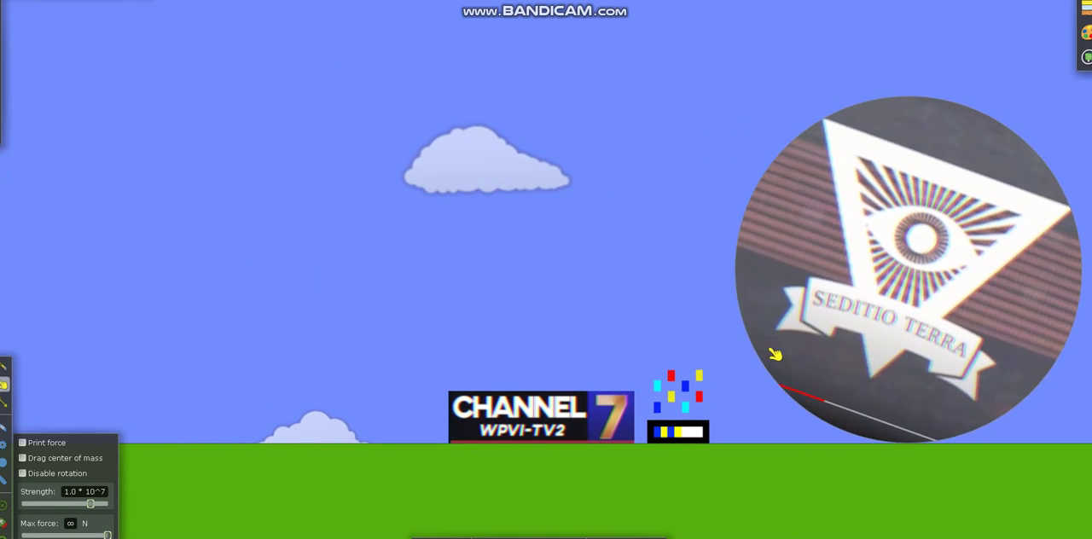
pyautogui.moveTo(774, 354); pyautogui.dragTo(315, 426)
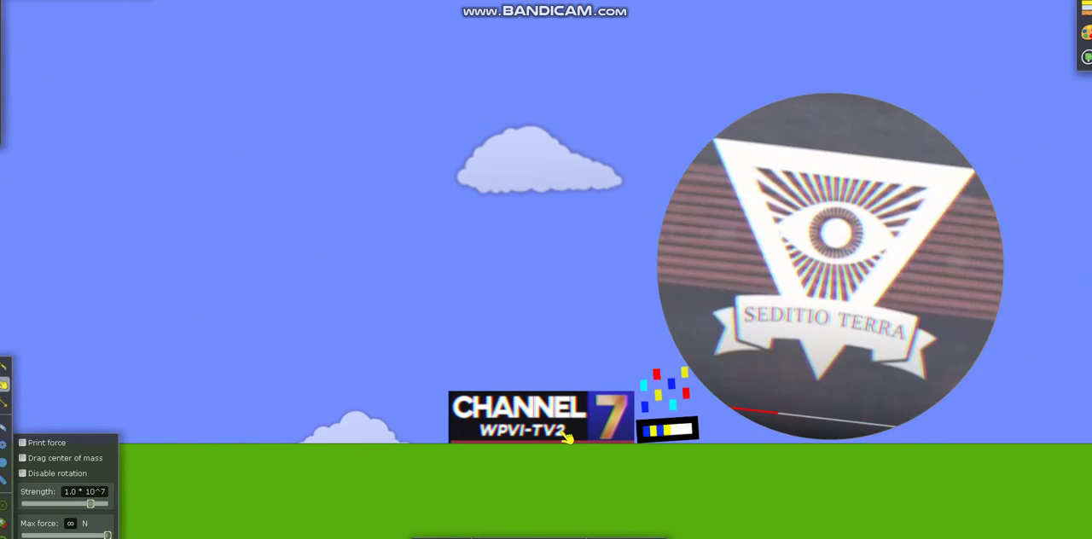
pyautogui.moveTo(568, 437); pyautogui.dragTo(263, 375)
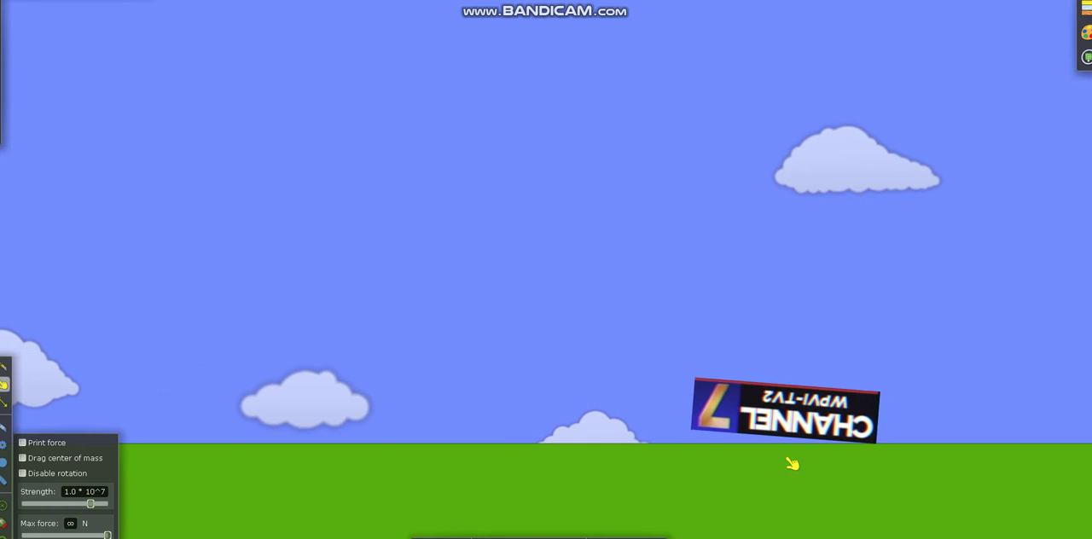
pyautogui.moveTo(789, 418); pyautogui.dragTo(919, 310)
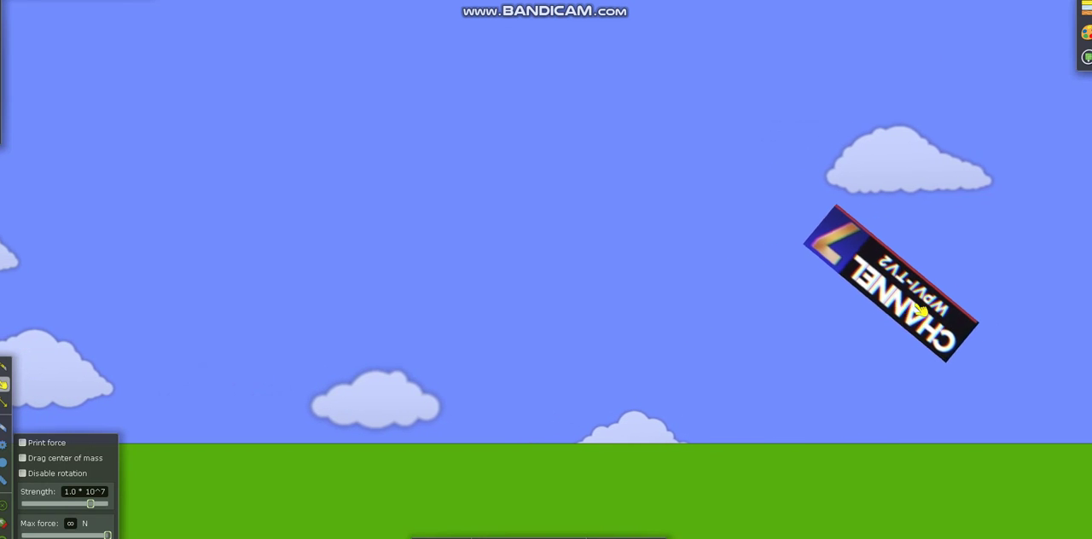